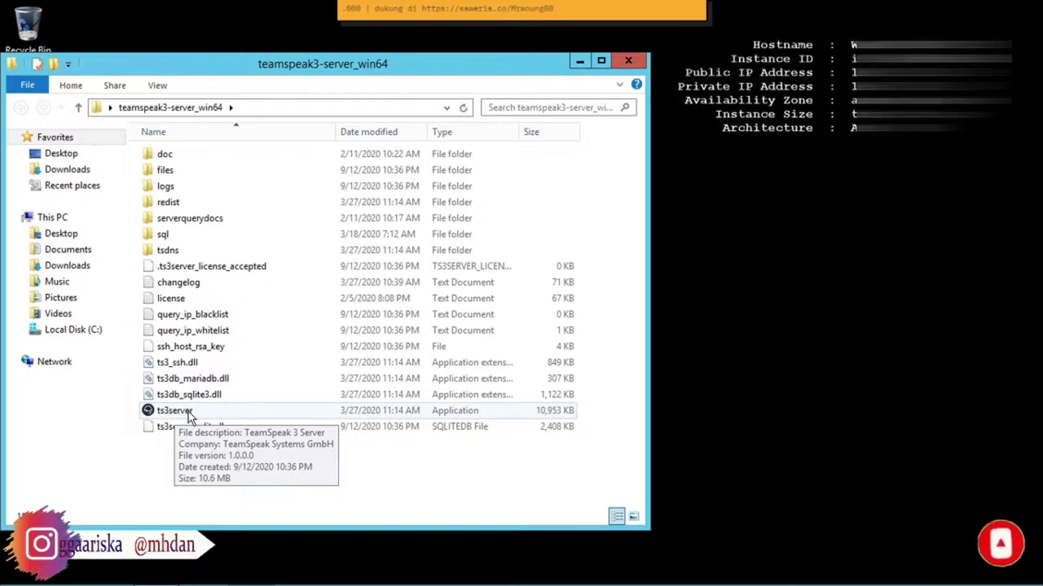
Start ts3server from the teamspeak3-server_win64 folder, close that folder, and minimize the remote desktop session
double_click(188, 413)
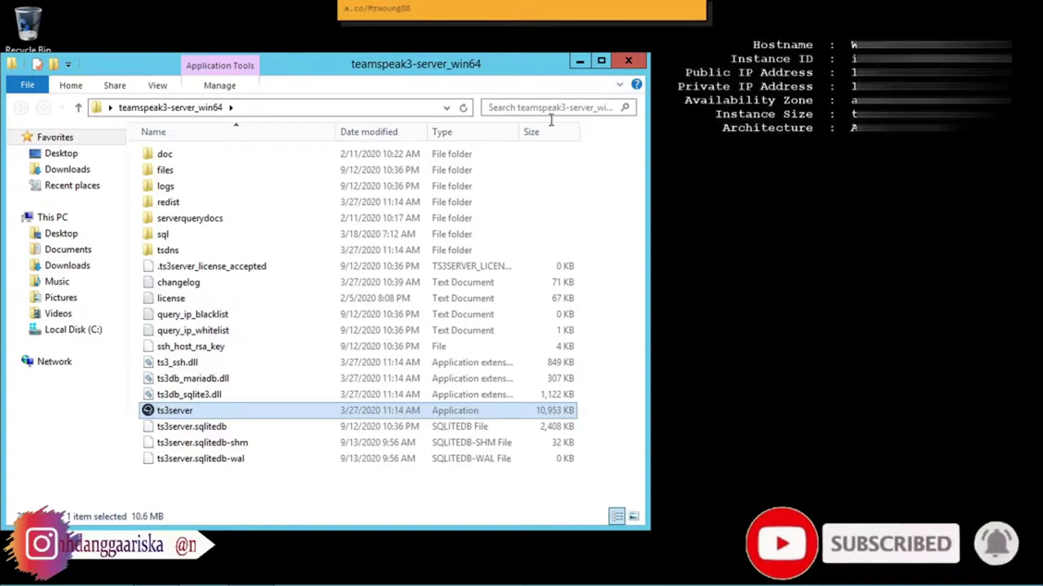
click(628, 60)
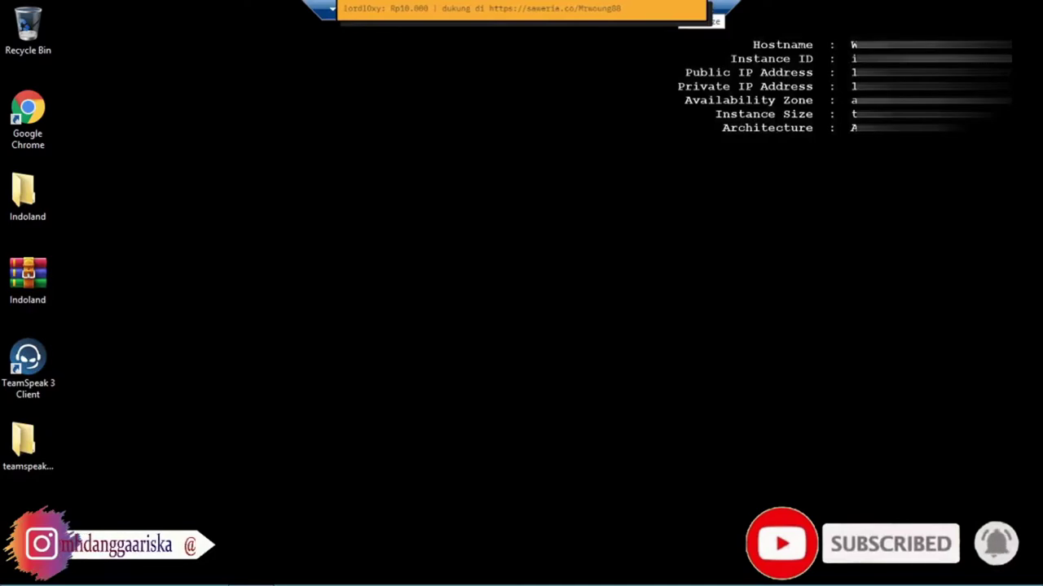
click(692, 8)
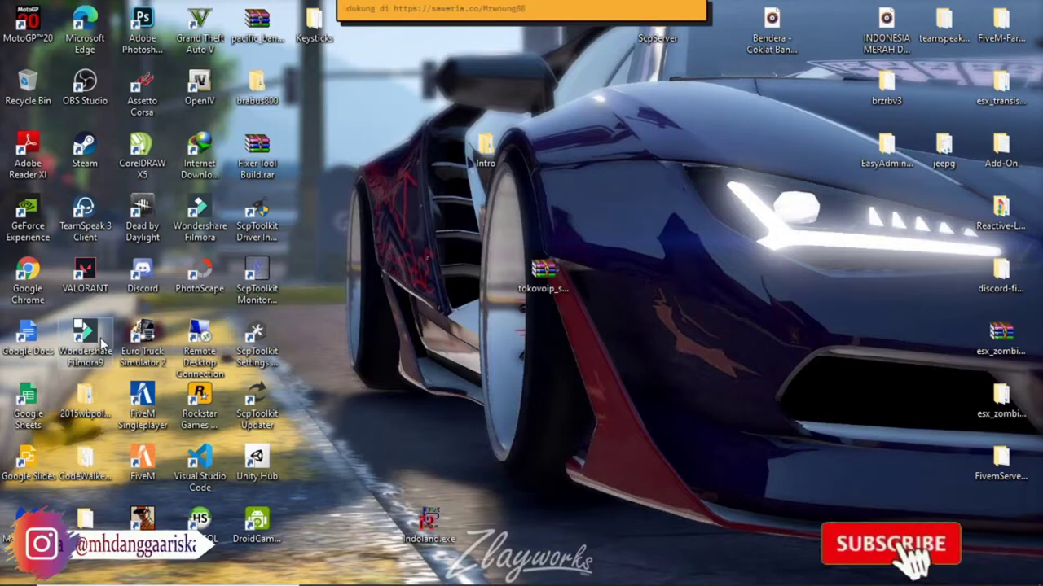
Switch to the local TeamSpeak 3 Client and open its Connect dialog at the server nickname or address field
double_click(86, 228)
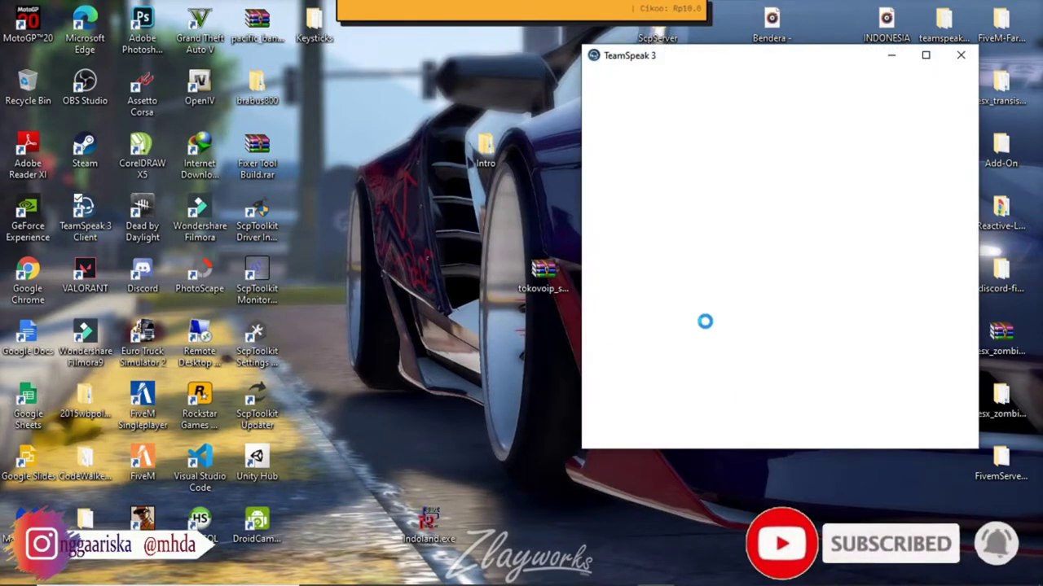
click(634, 79)
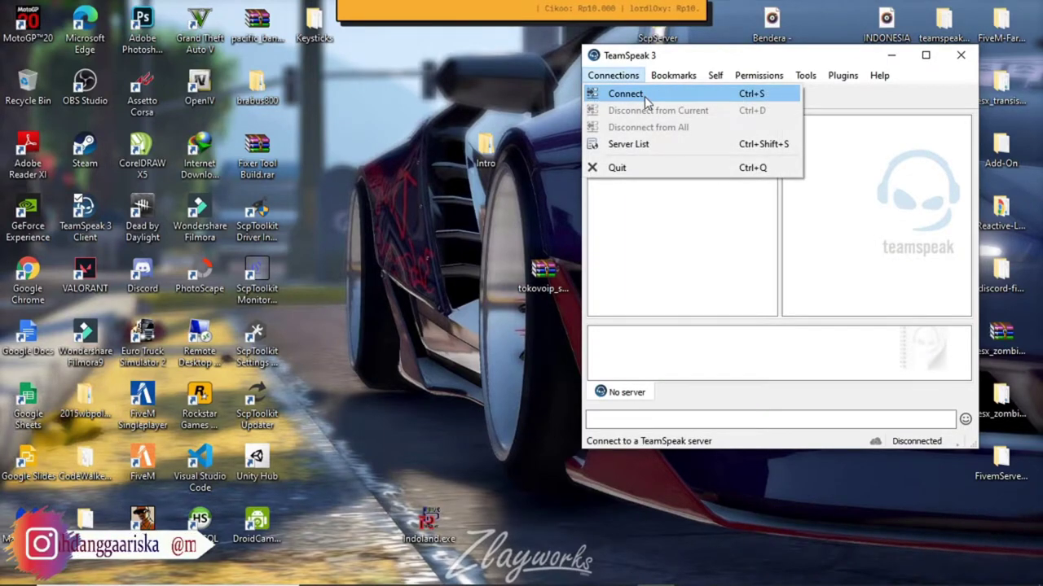
click(625, 94)
drag(717, 236, 637, 236)
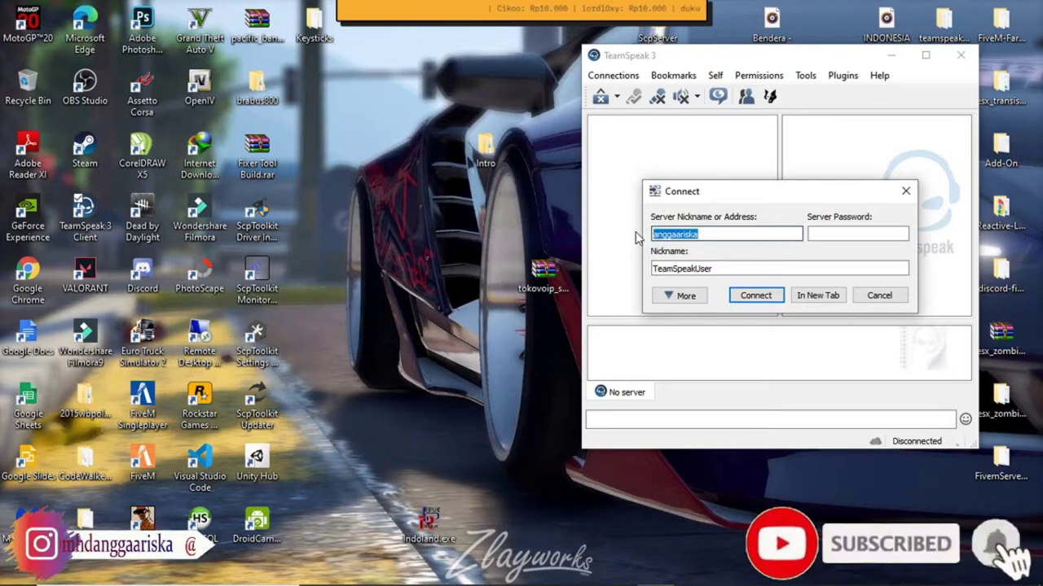
click(723, 236)
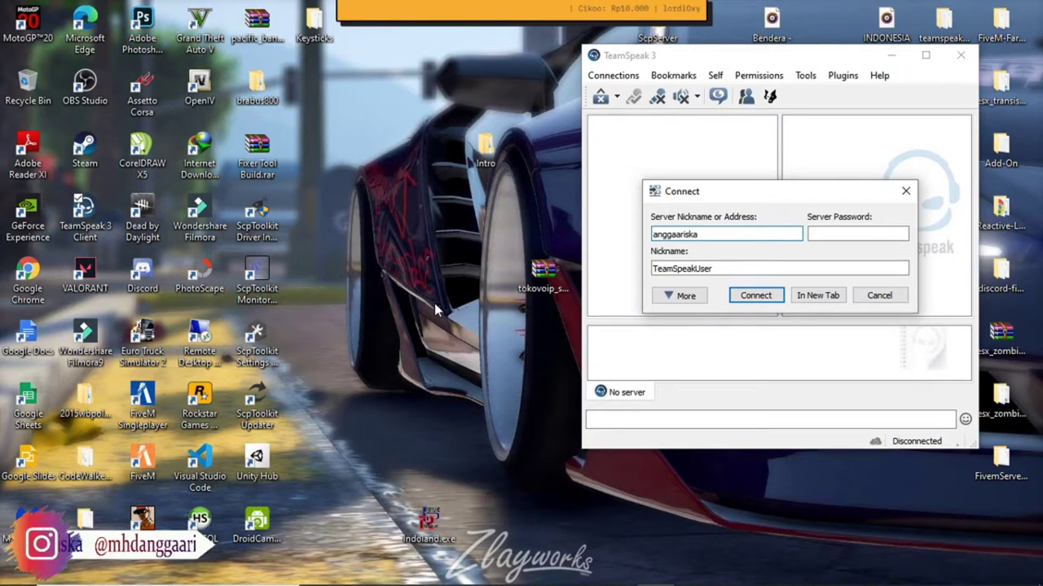
Switch to Google Chrome and open teamspeak.com
click(28, 287)
double_click(28, 287)
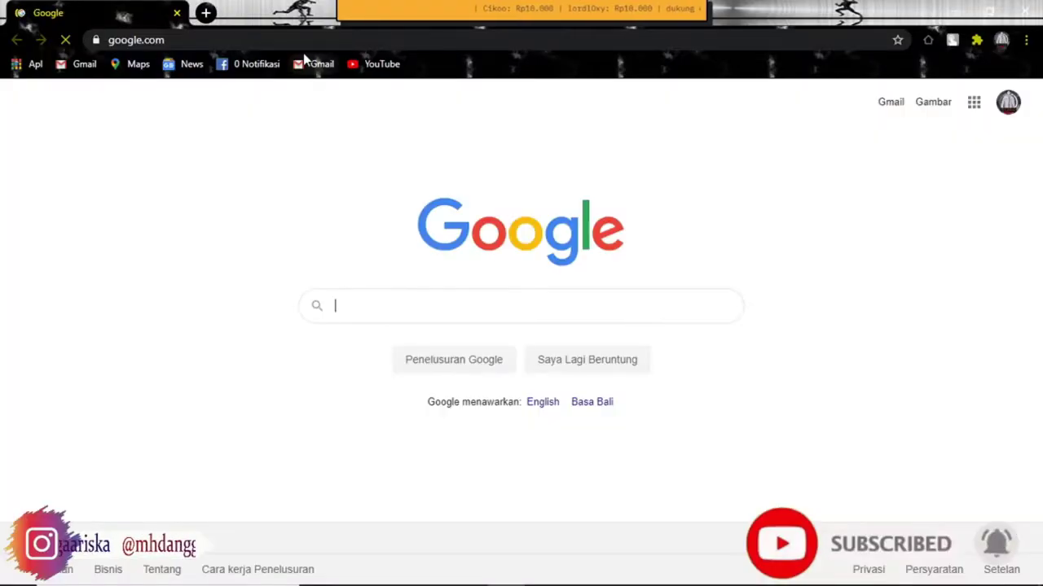
click(298, 41)
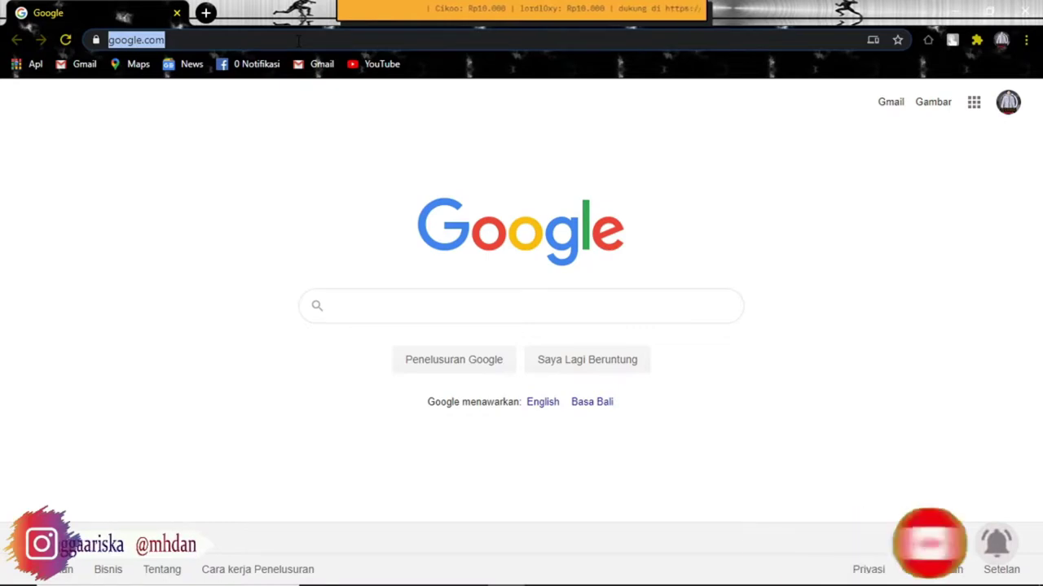
text(te)
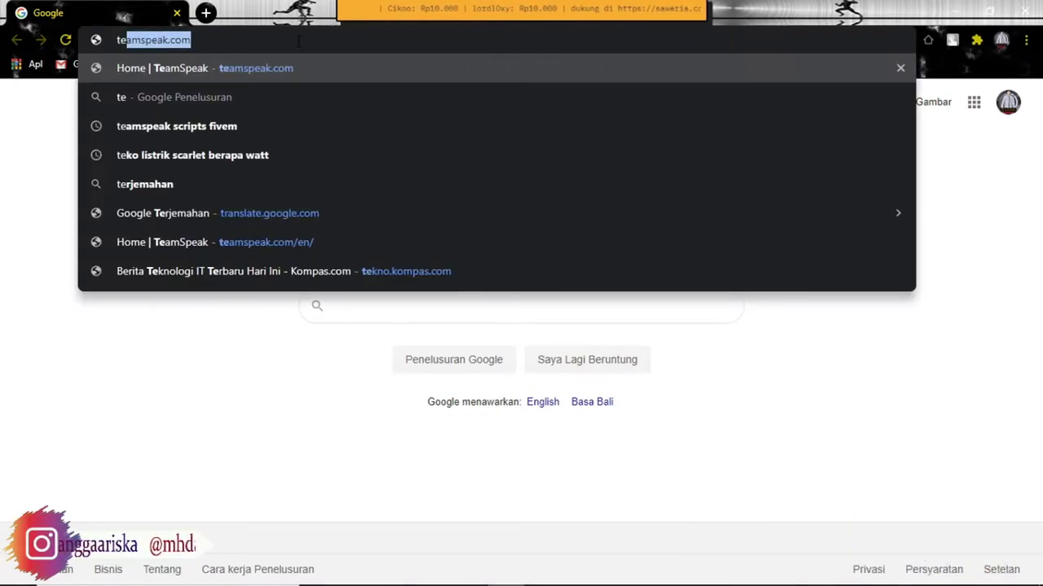
key(BackSpace)
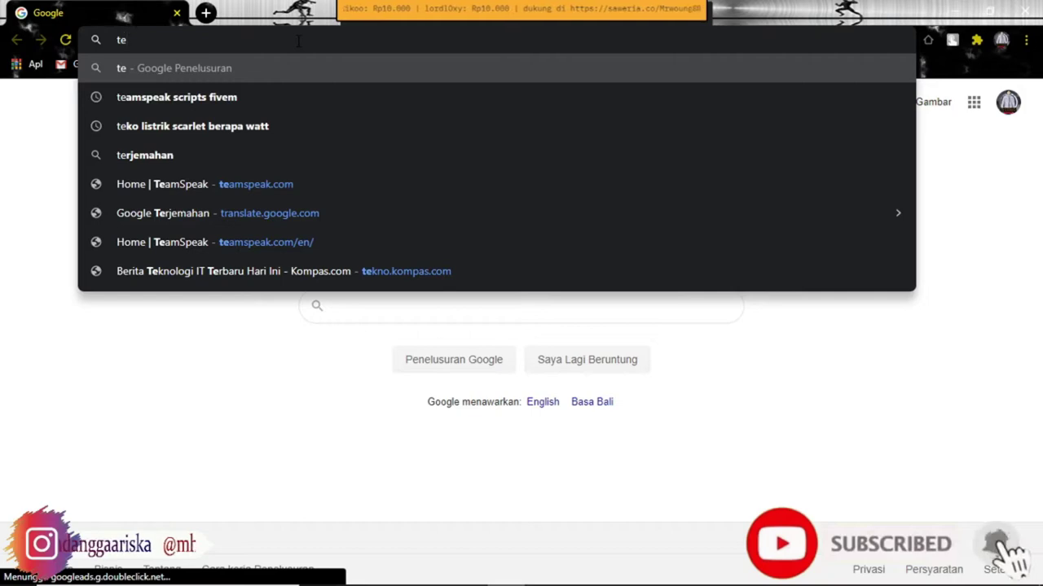
text(amspeak)
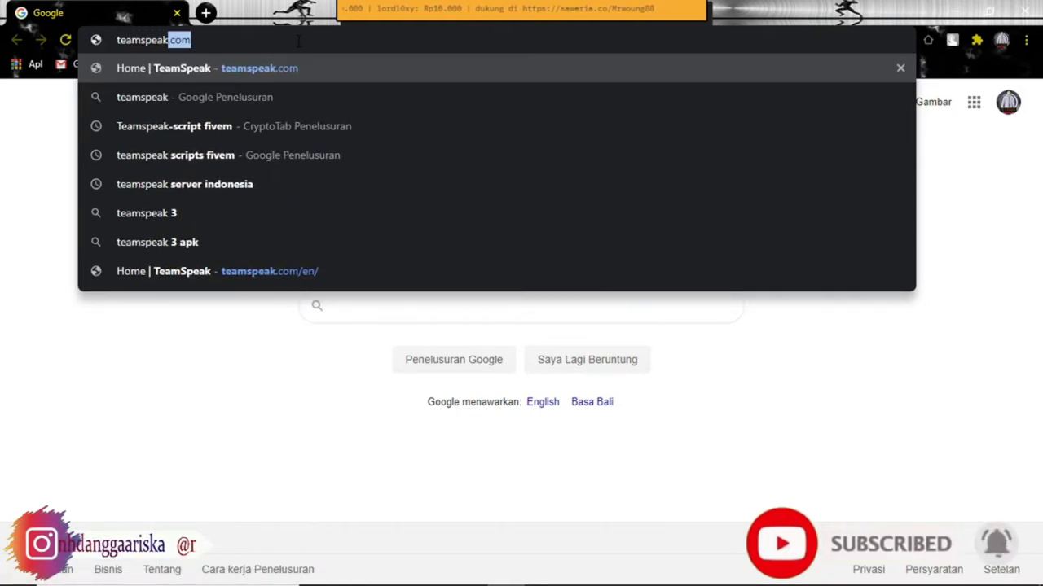
text(.com)
key(Return)
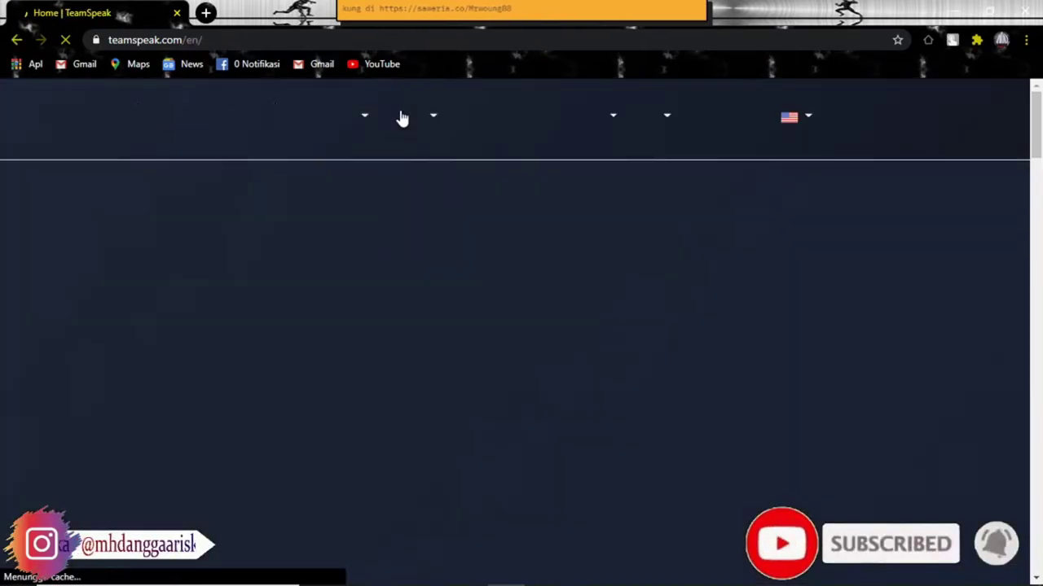
Log in to myTeamSpeak with the corrected account e-mail and decline saving the password in the browser
mouse_move(572, 141)
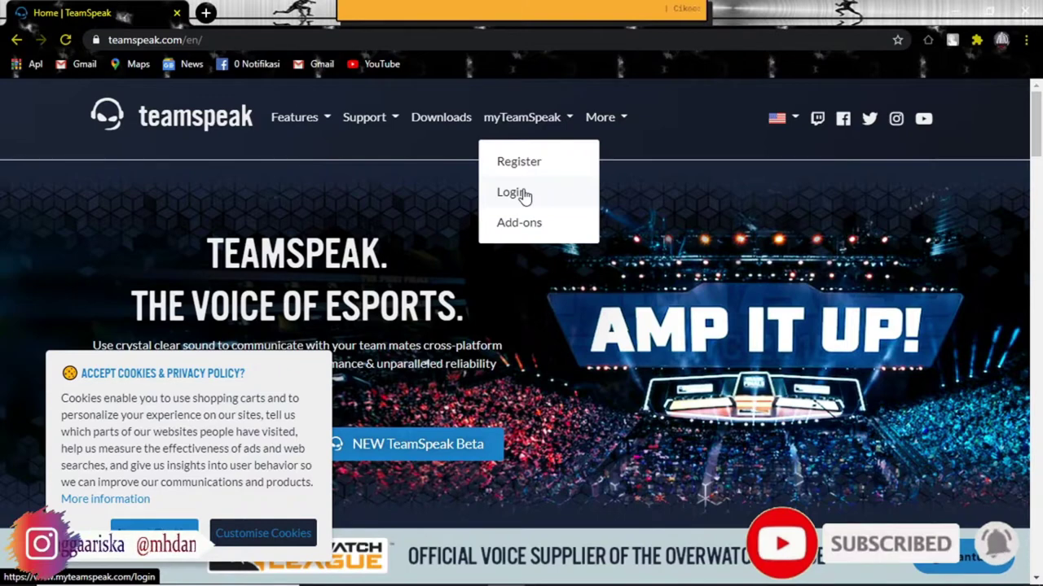
click(523, 195)
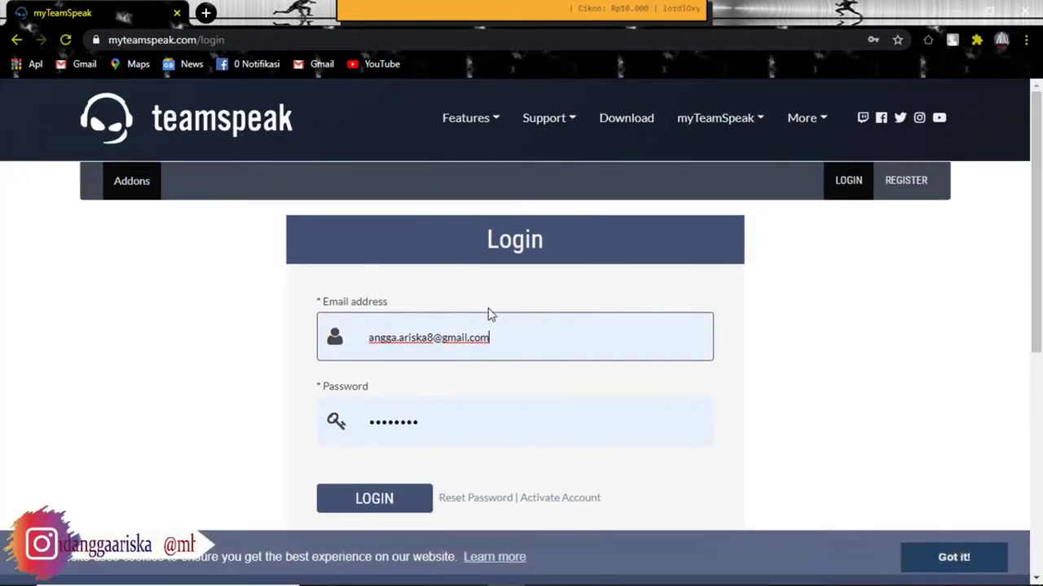
click(430, 339)
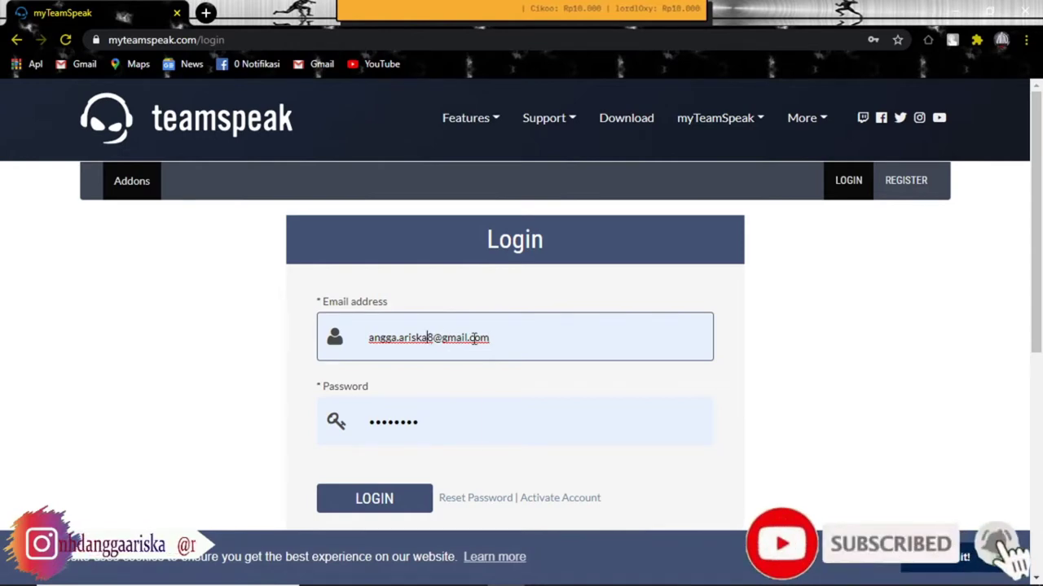
text(0)
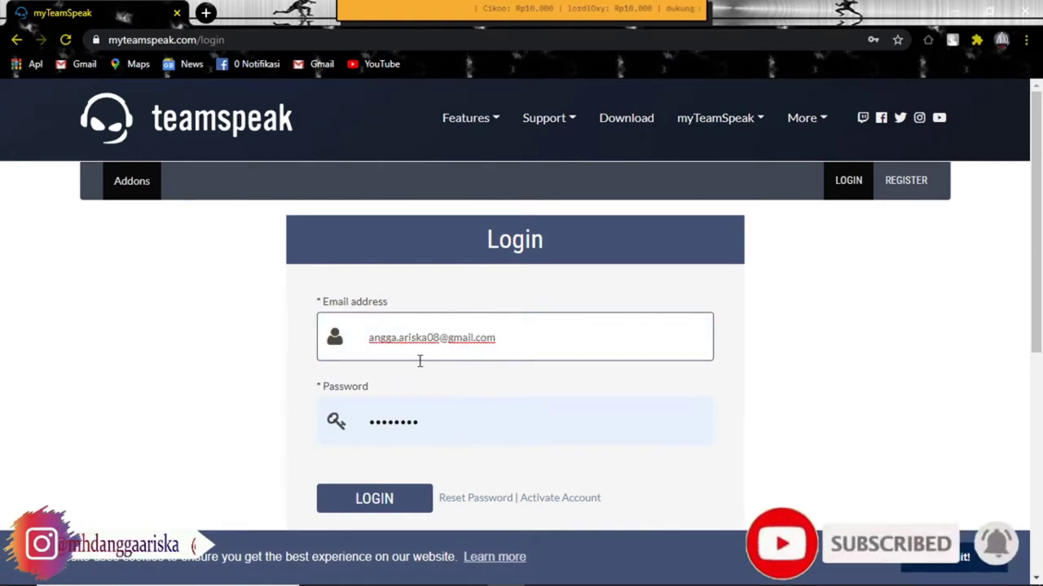
click(379, 505)
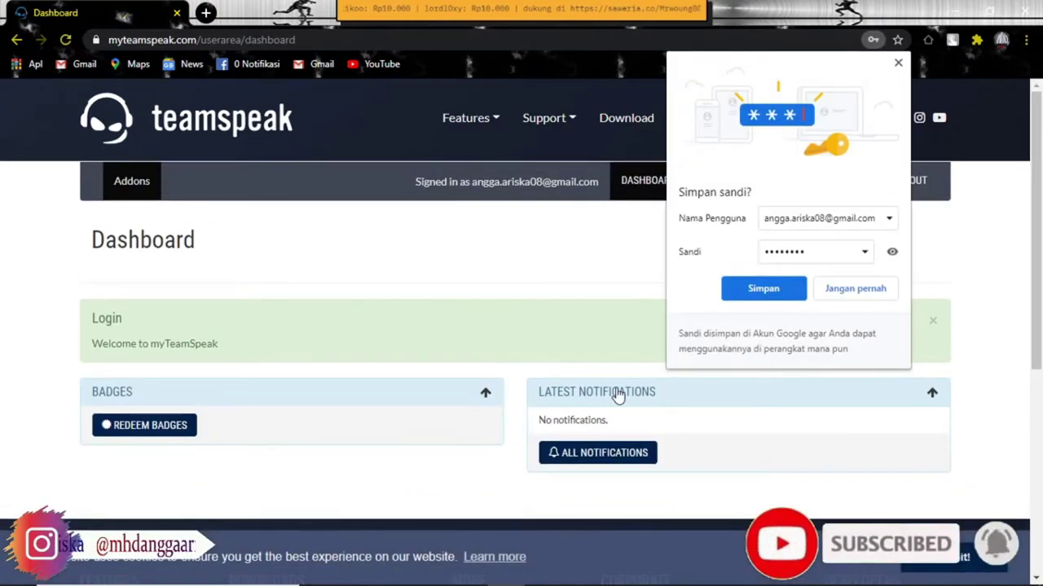
click(841, 293)
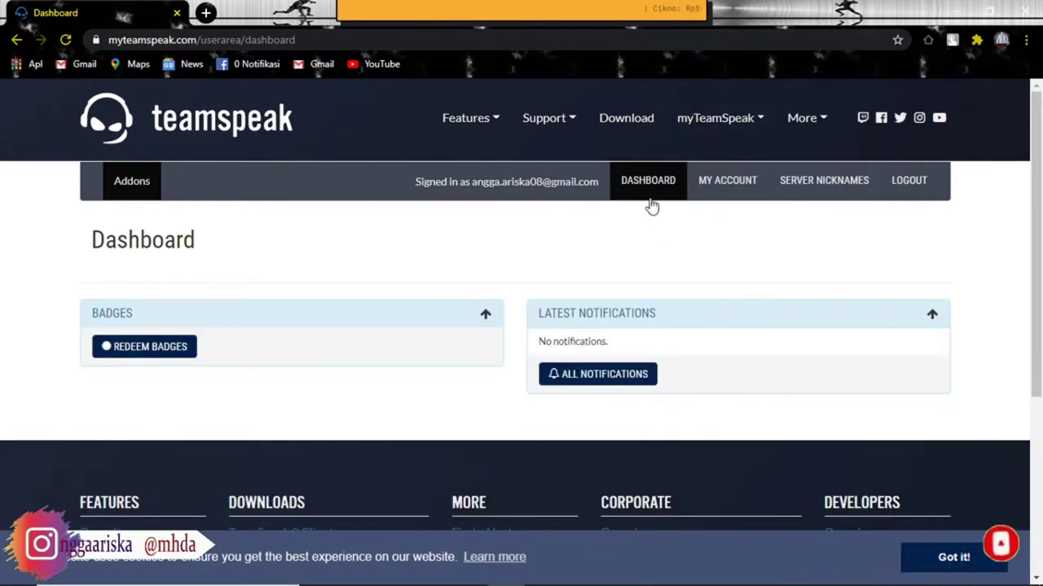
Register a server nickname under Server Nicknames using the IP option, fill in the server's IPv4 address, and save the entry
click(823, 193)
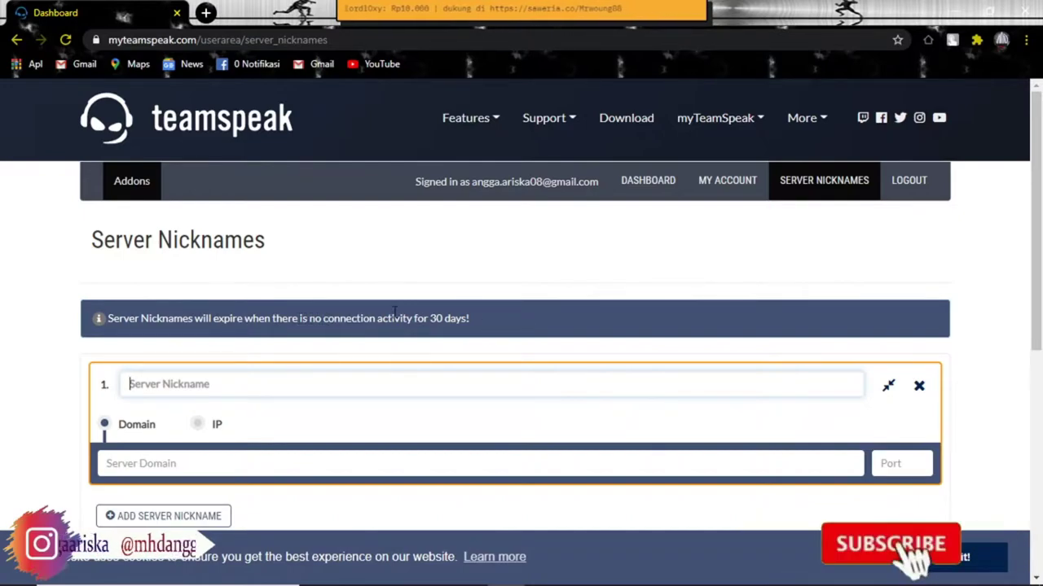
drag(473, 320, 425, 281)
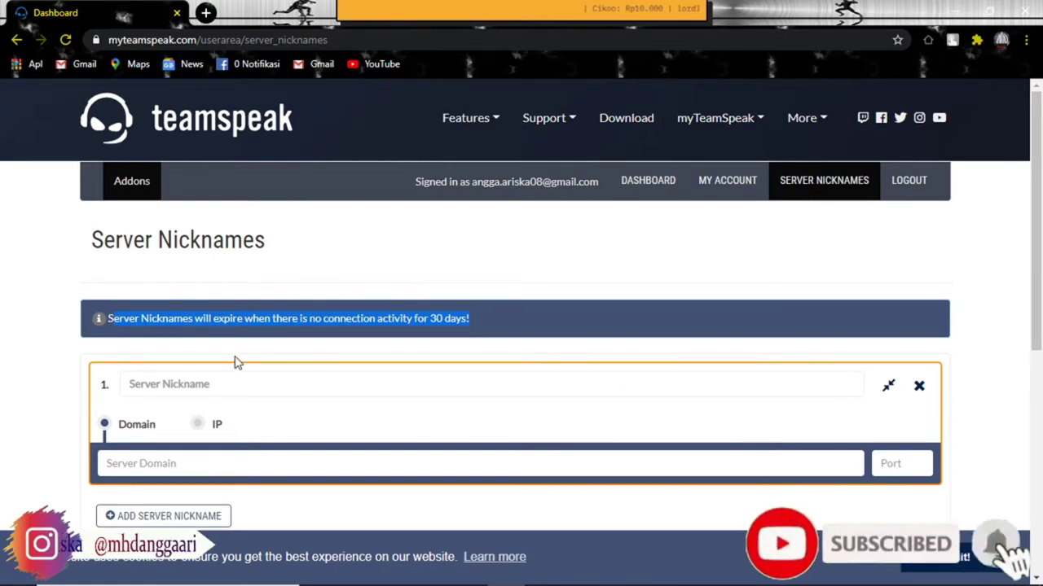
click(195, 385)
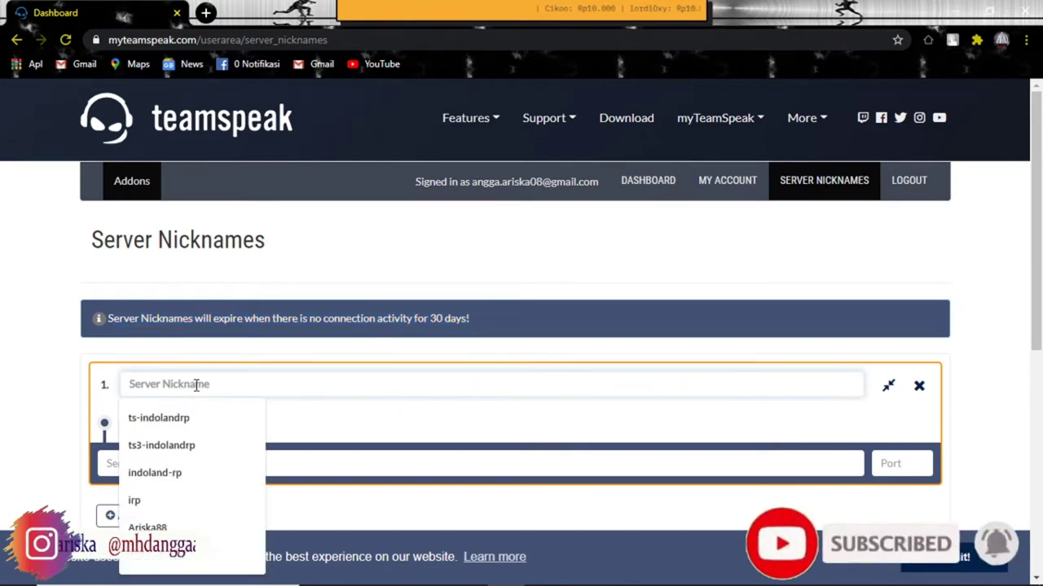
text(angga)
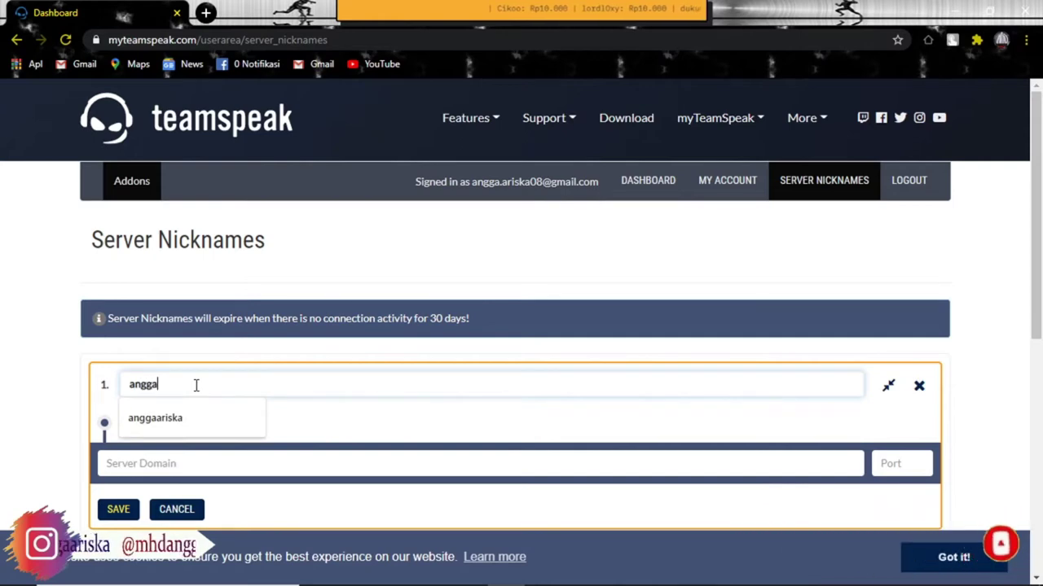
text(ariska)
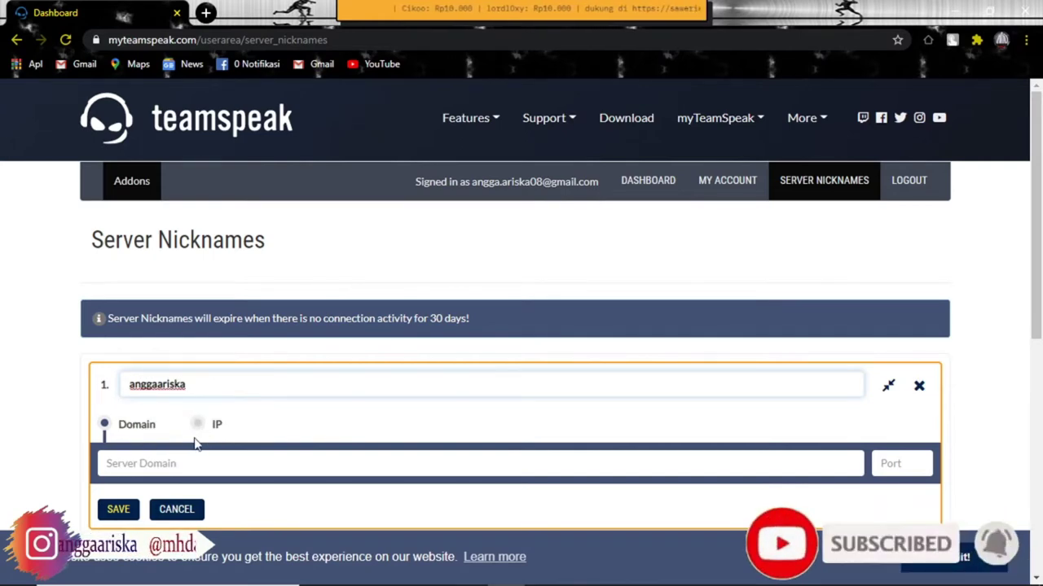
click(199, 426)
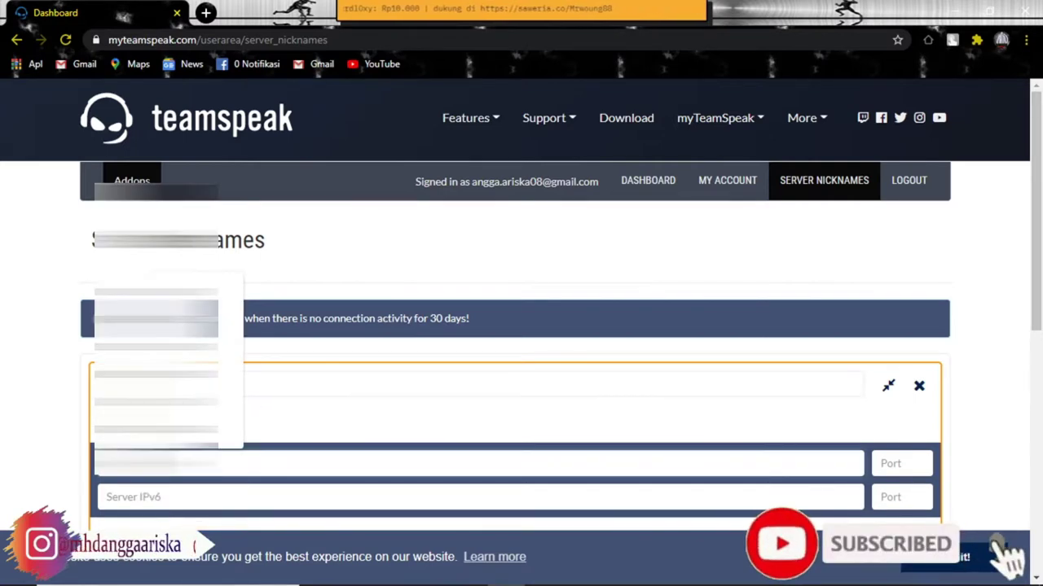
click(163, 402)
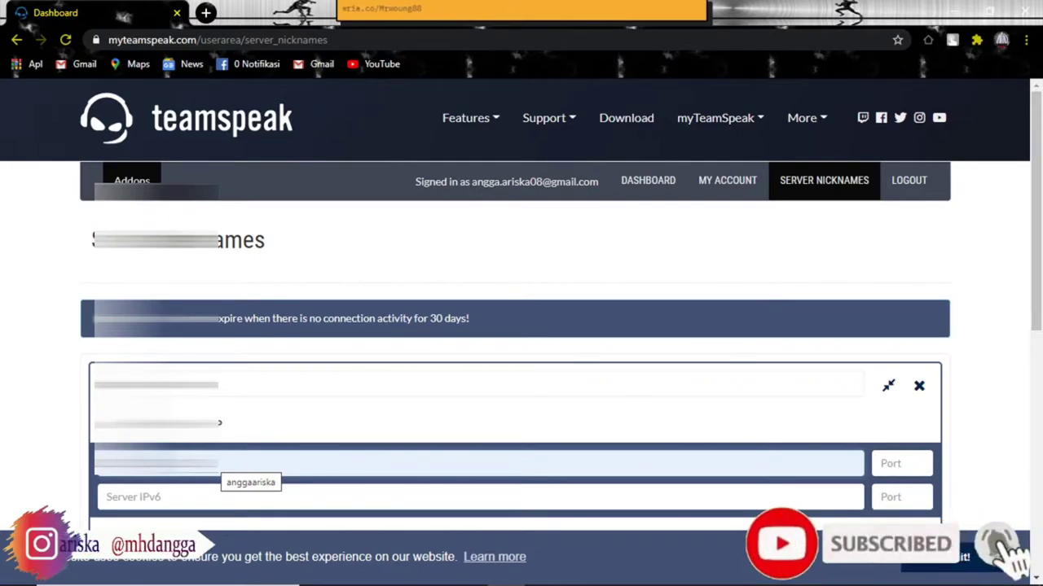
scroll(423, 457, down, 2)
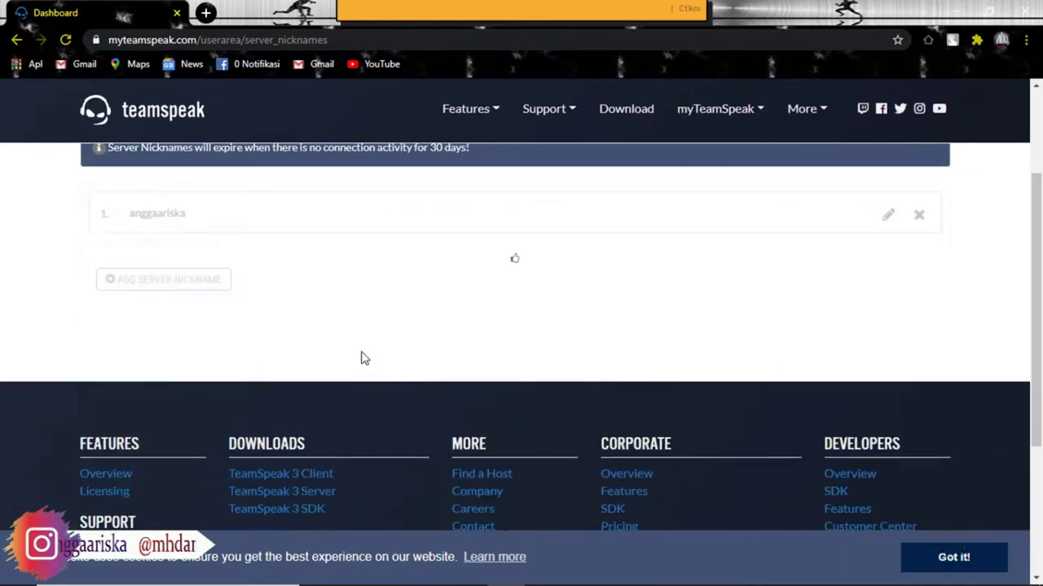
Switch to TeamSpeak 3, connect to the server through its registered nickname, and show the server's details
mouse_move(654, 580)
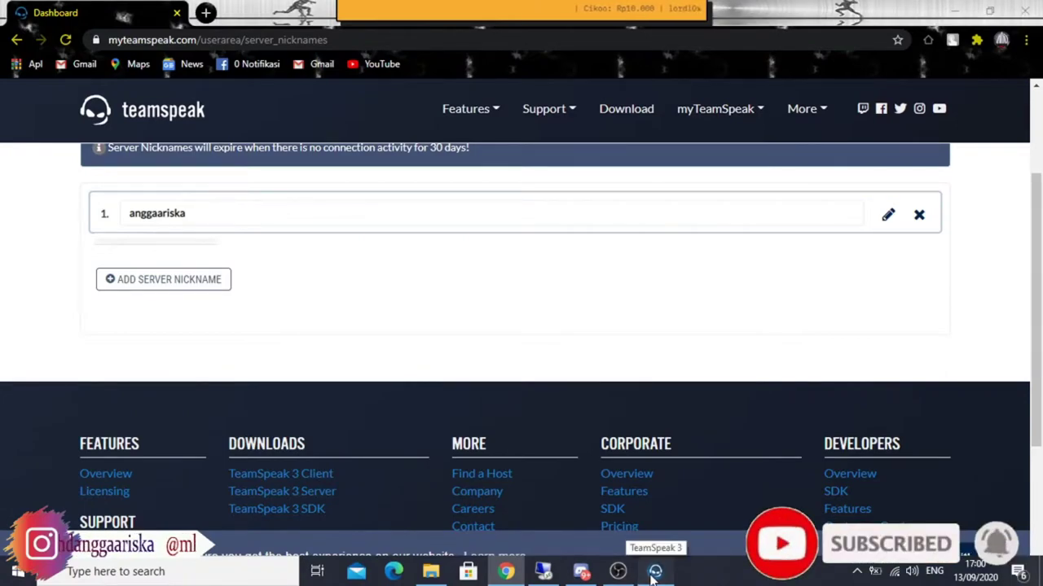
click(654, 572)
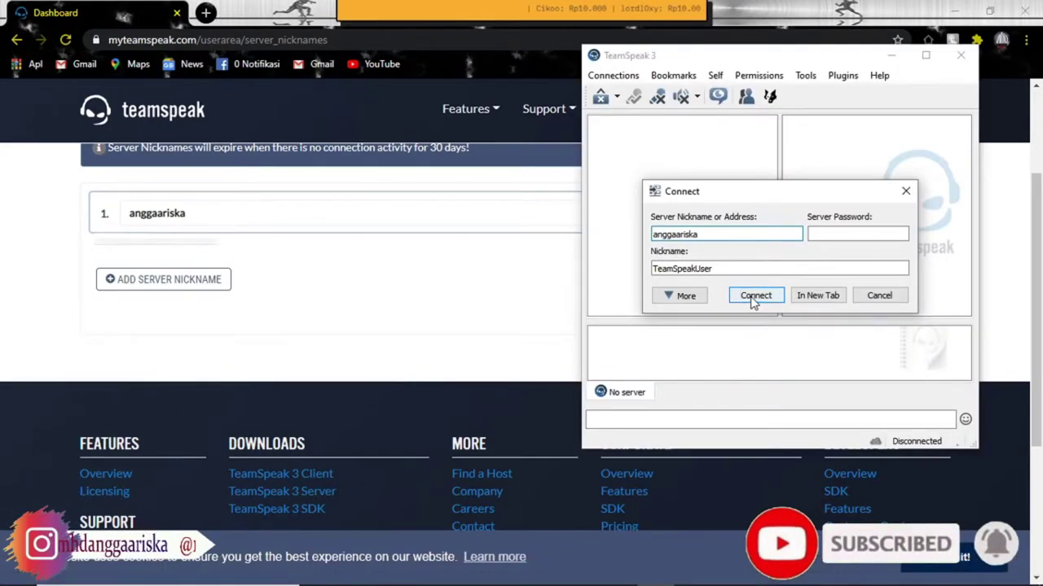
double_click(709, 233)
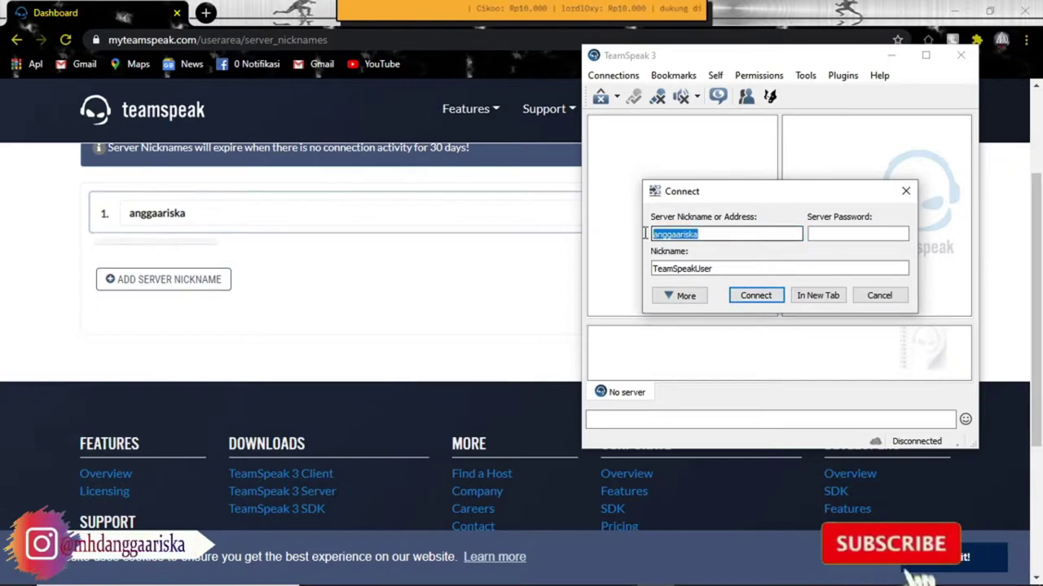
click(749, 298)
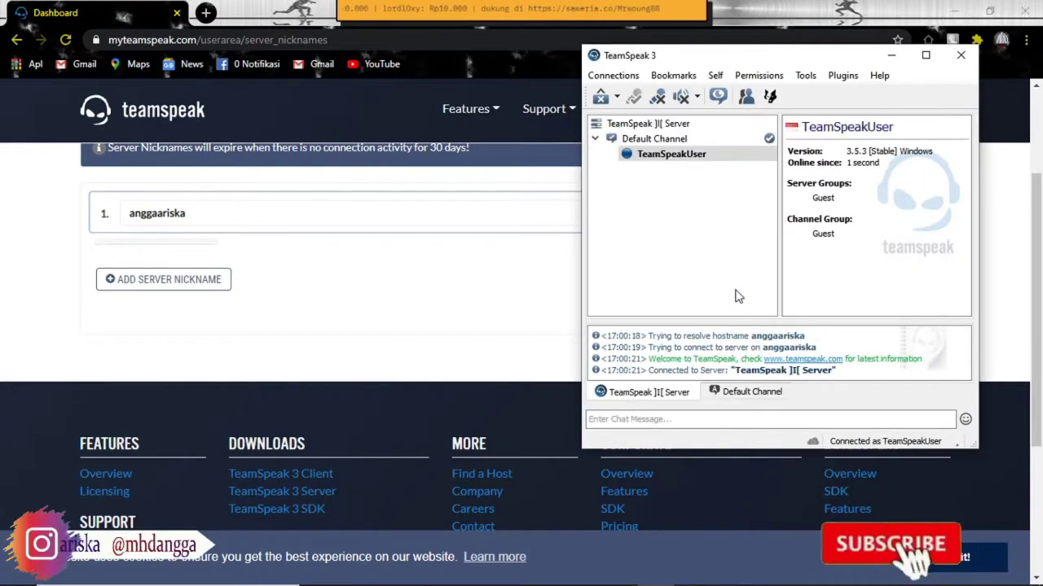
click(663, 123)
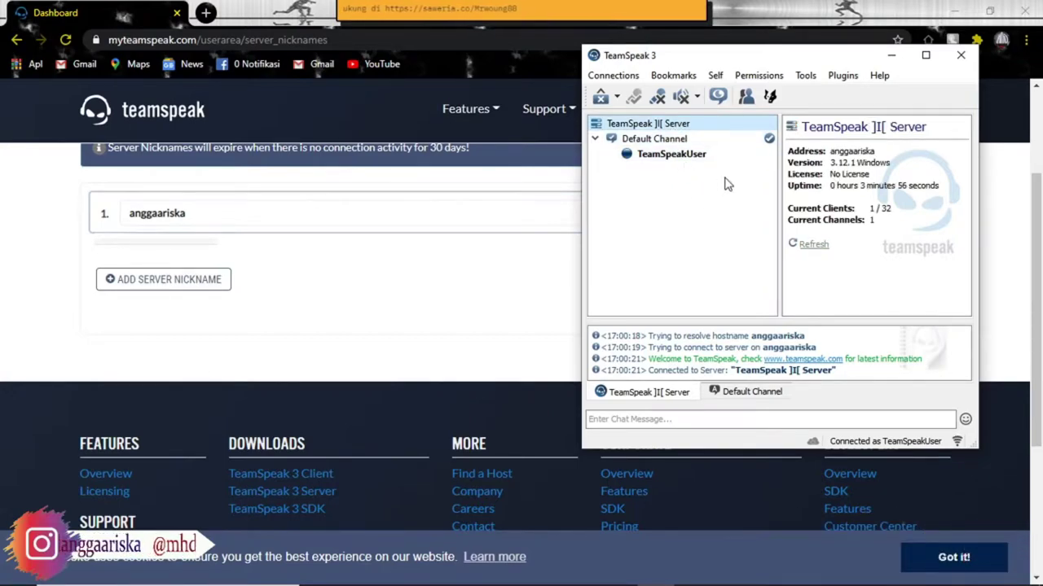
Close the browser, move the TeamSpeak window aside, and switch to File Explorer at the [alkom] resources folder
click(1025, 13)
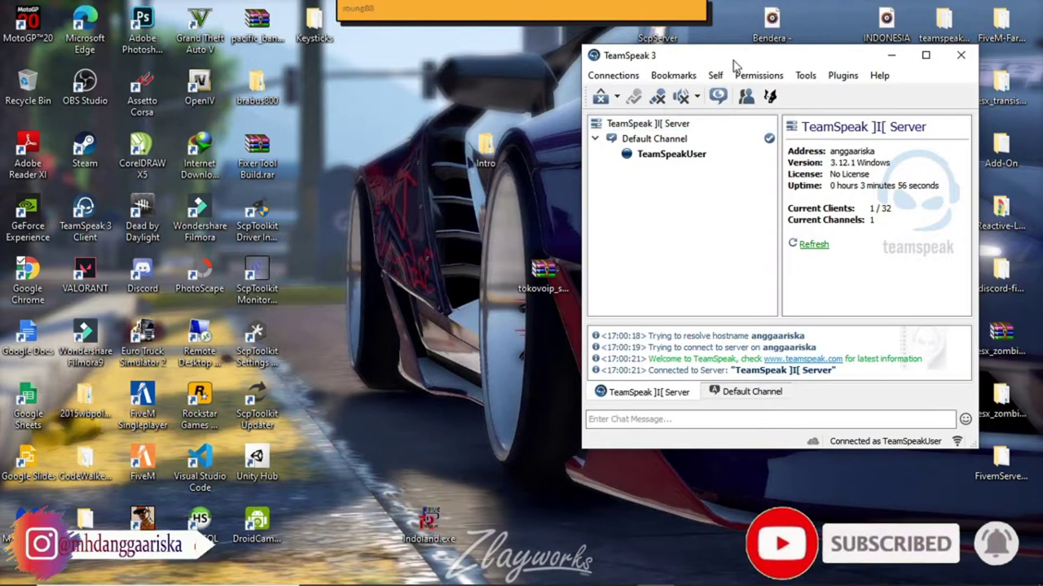
drag(735, 64, 789, 37)
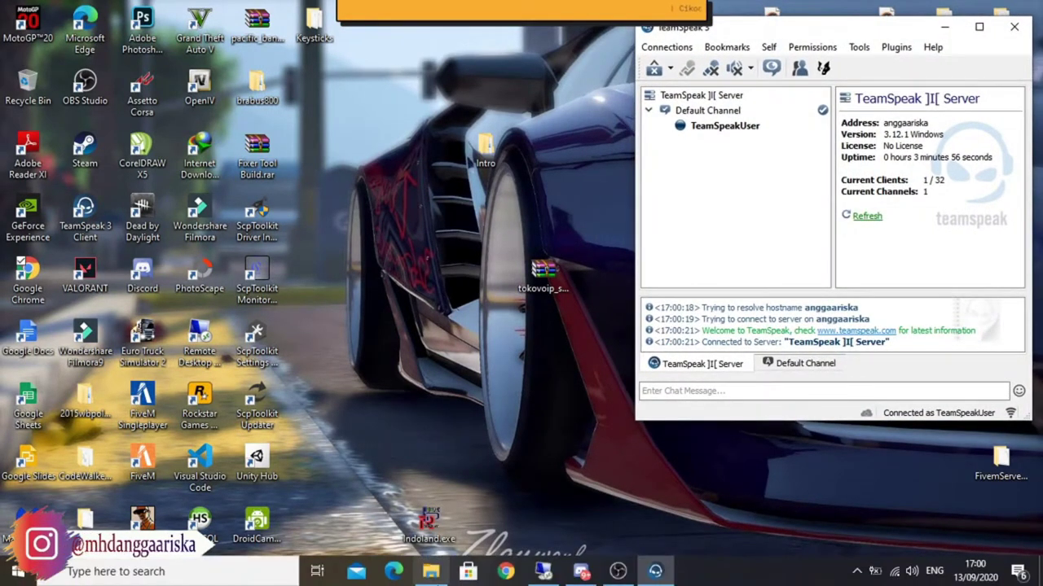
click(430, 572)
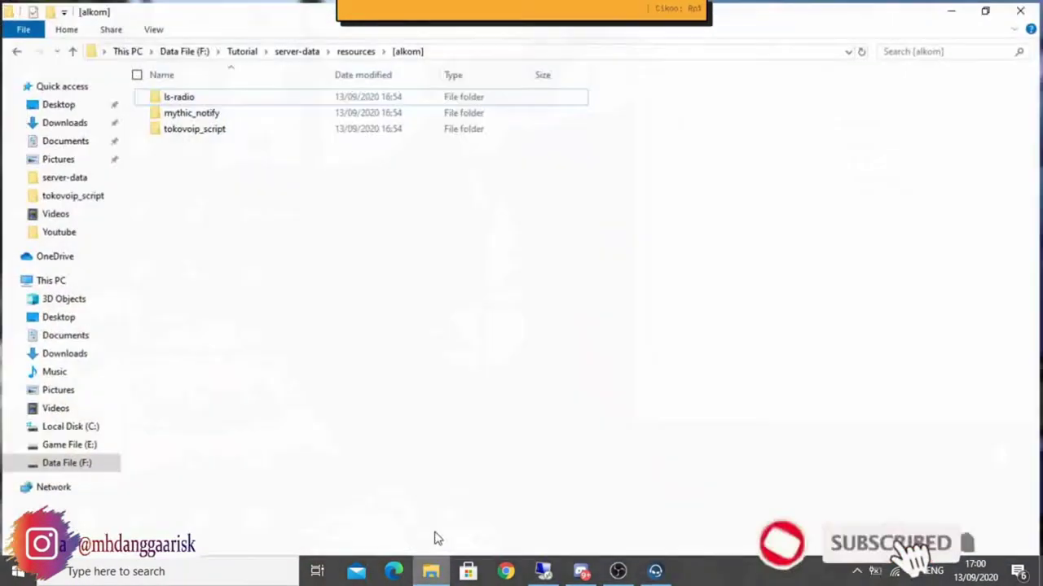
Open c_config.lua from the tokovoip_script folder, glance at the TeamSpeak client, and return to the code
double_click(194, 128)
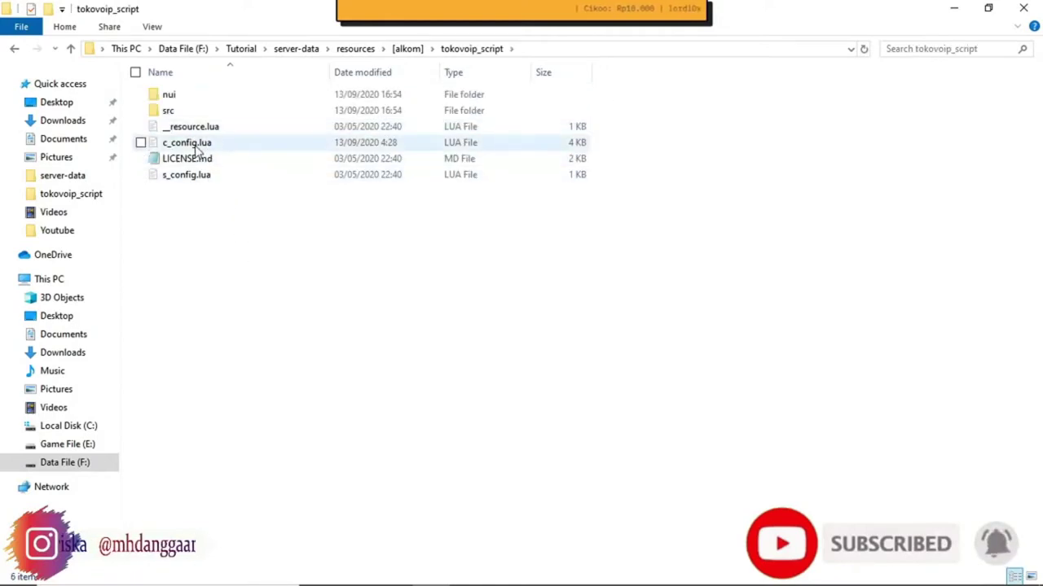
double_click(206, 146)
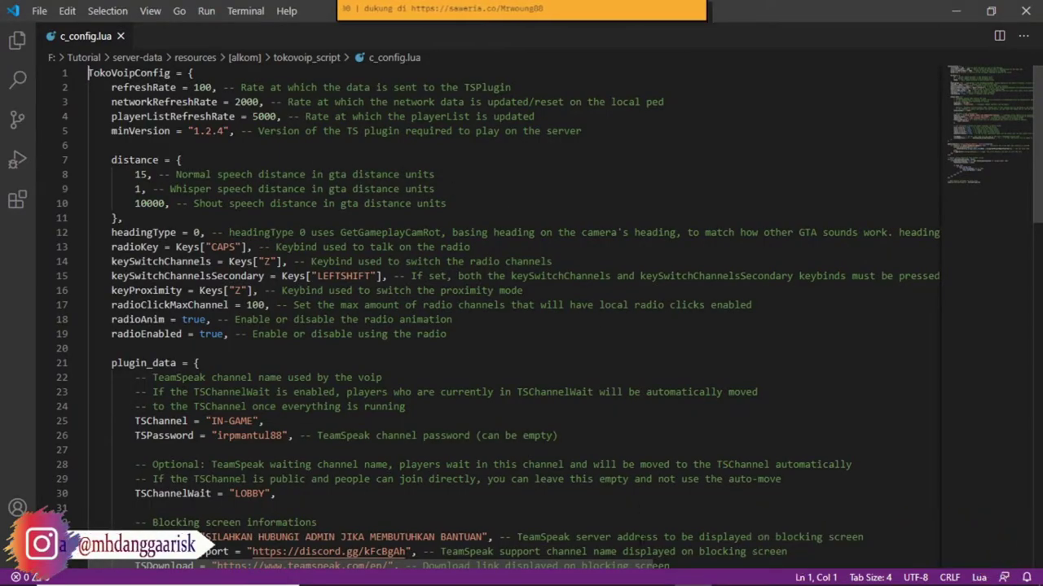
click(668, 574)
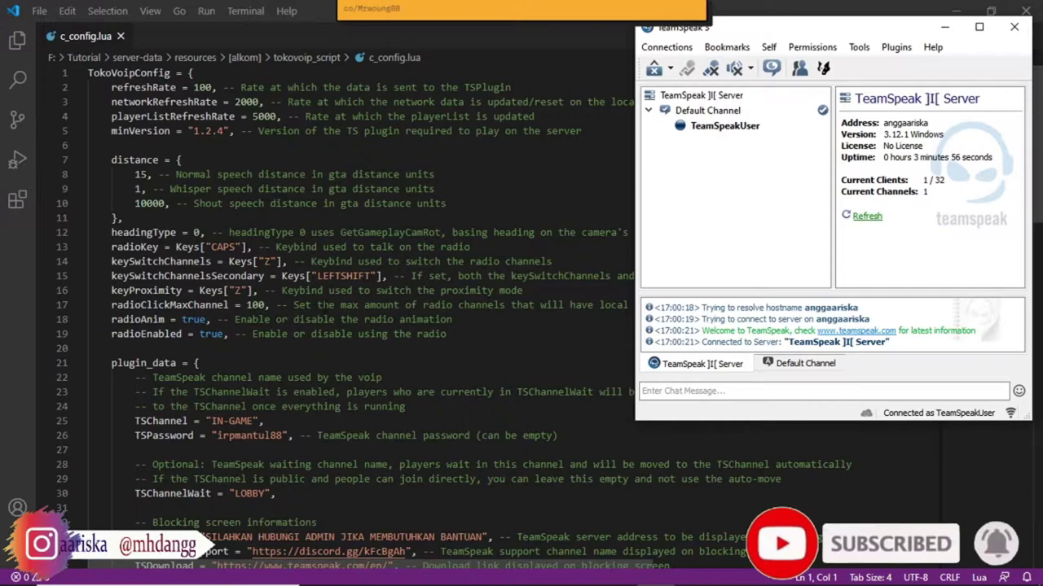
click(334, 232)
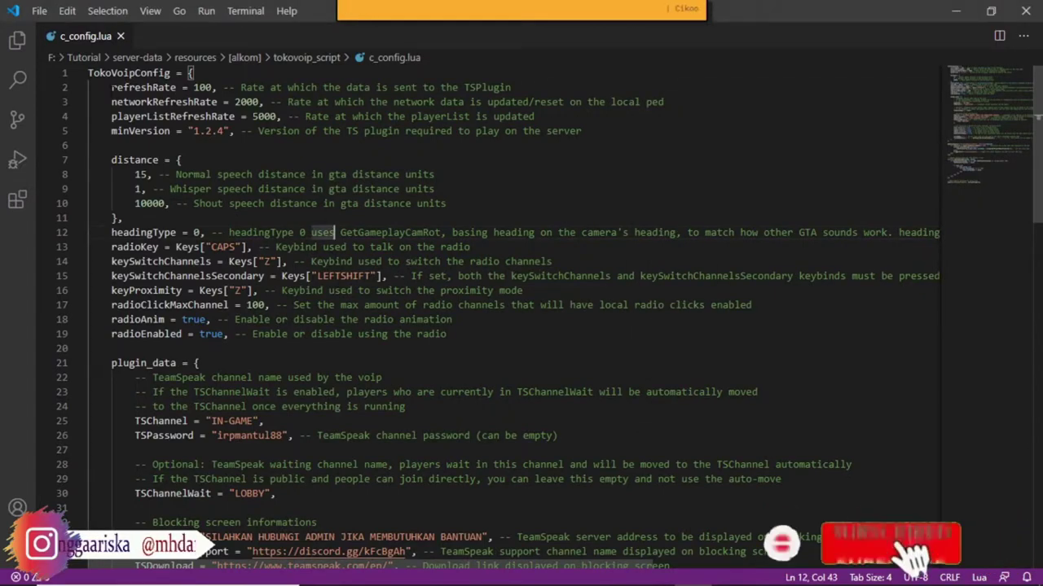
Review the refresh rate settings and the minimum TeamSpeak plugin version in the TokoVoipConfig block
drag(112, 87, 213, 87)
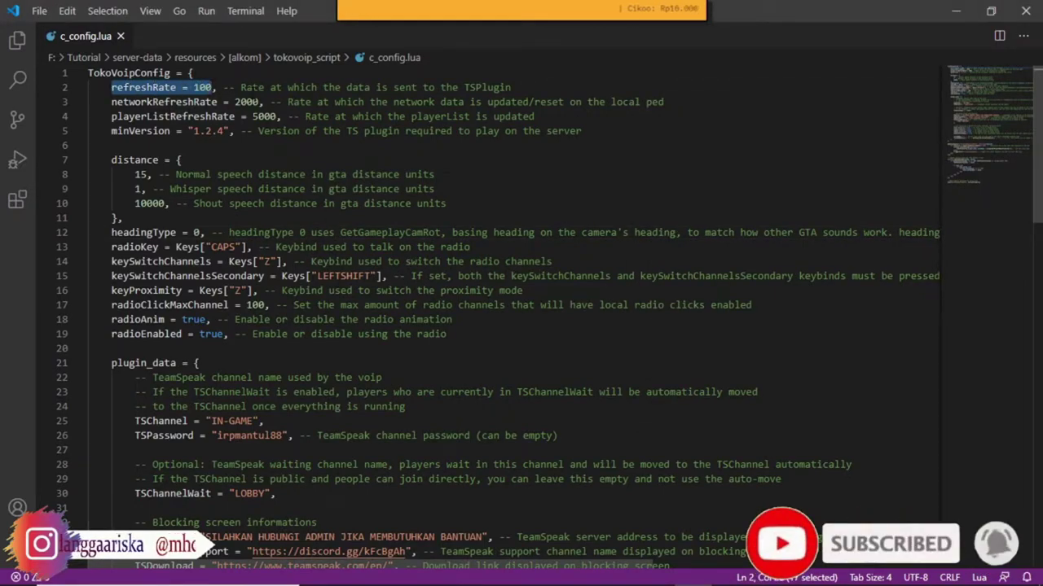
click(194, 116)
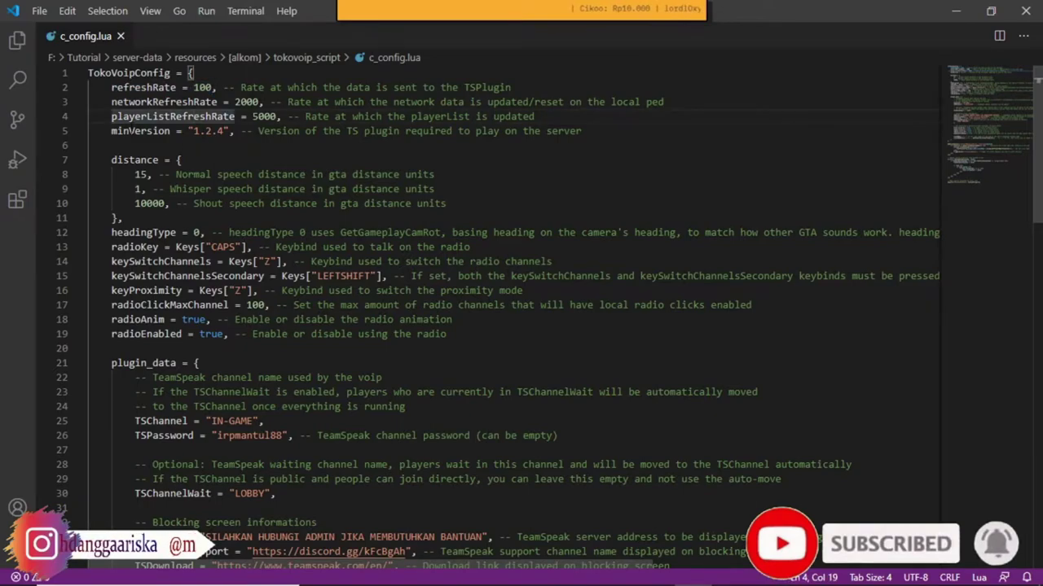
drag(111, 130, 593, 133)
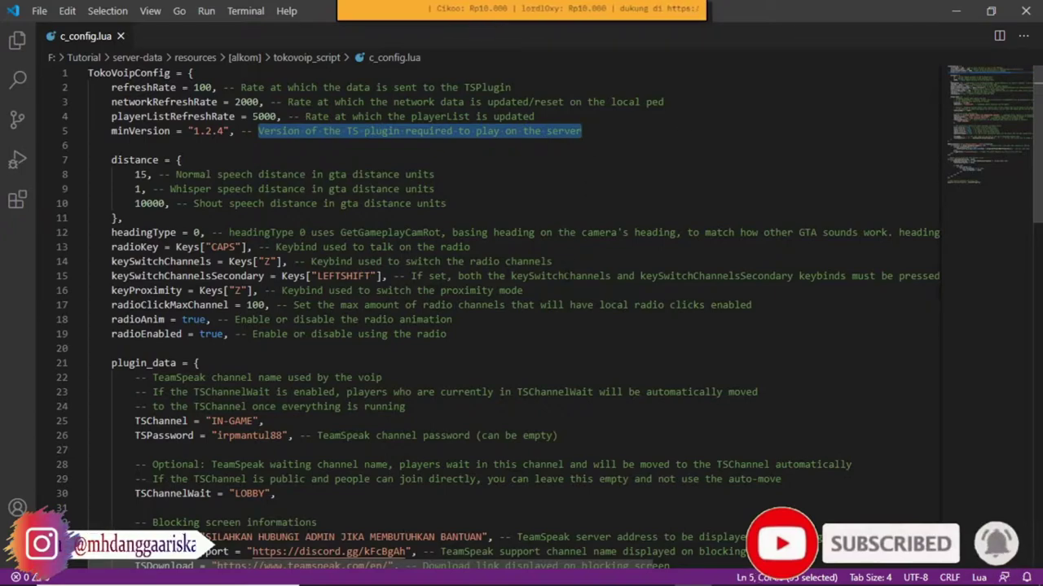
click(423, 189)
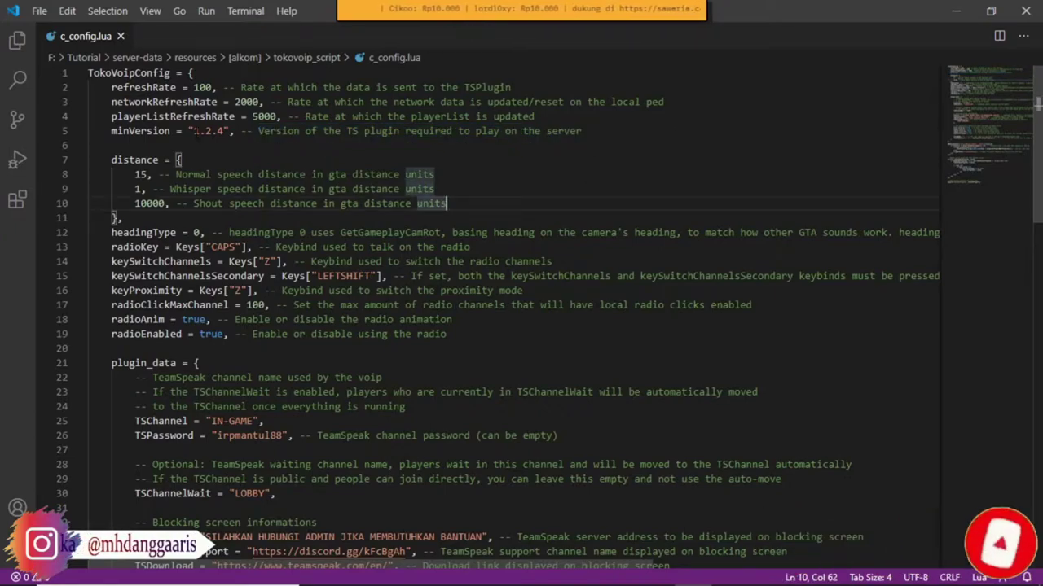
click(193, 131)
drag(193, 131, 222, 131)
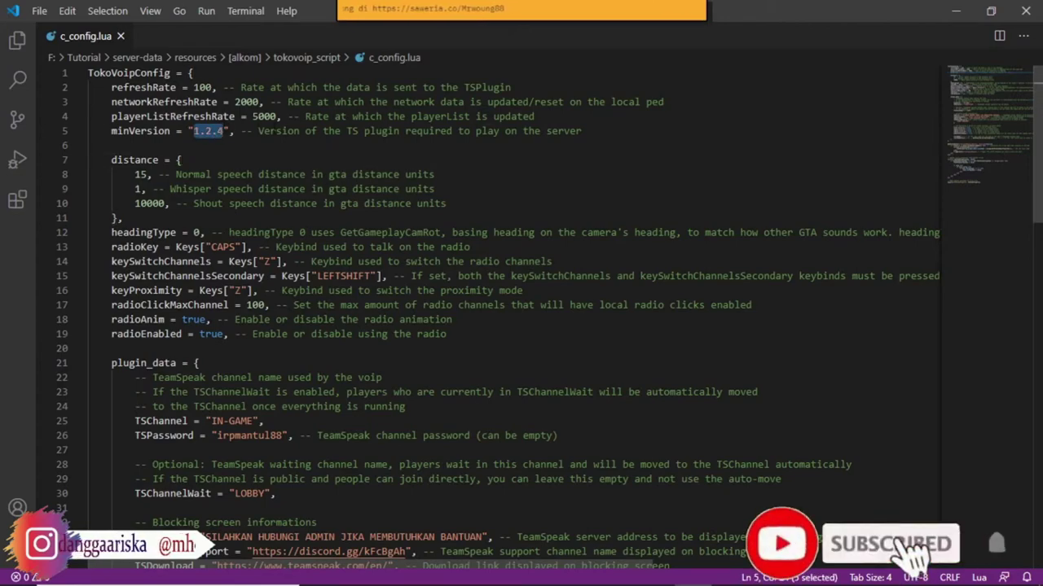
click(310, 131)
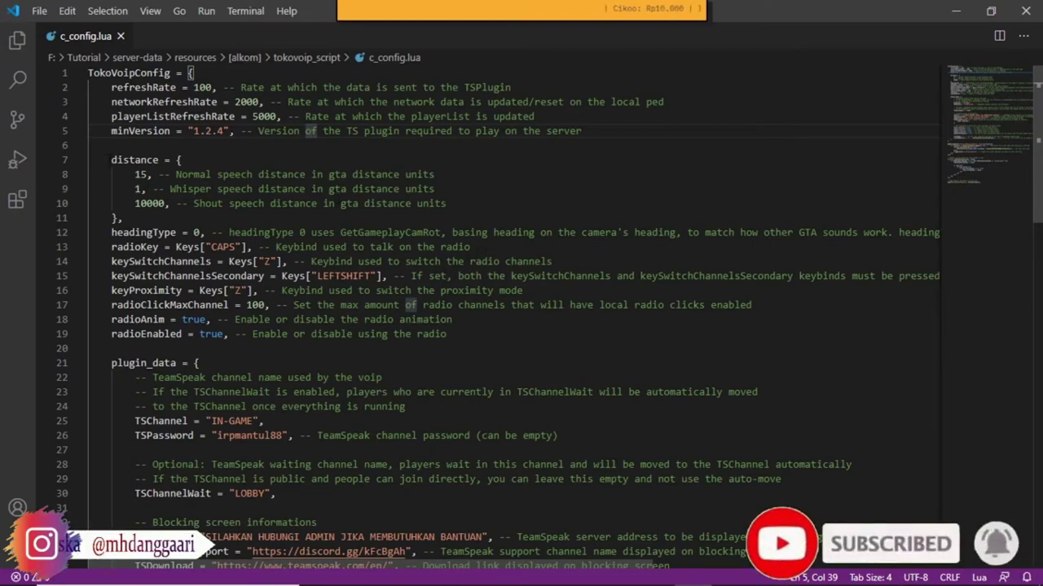
Review the distance settings for normal, whisper and shout speech in c_config.lua
drag(111, 160, 152, 174)
click(210, 160)
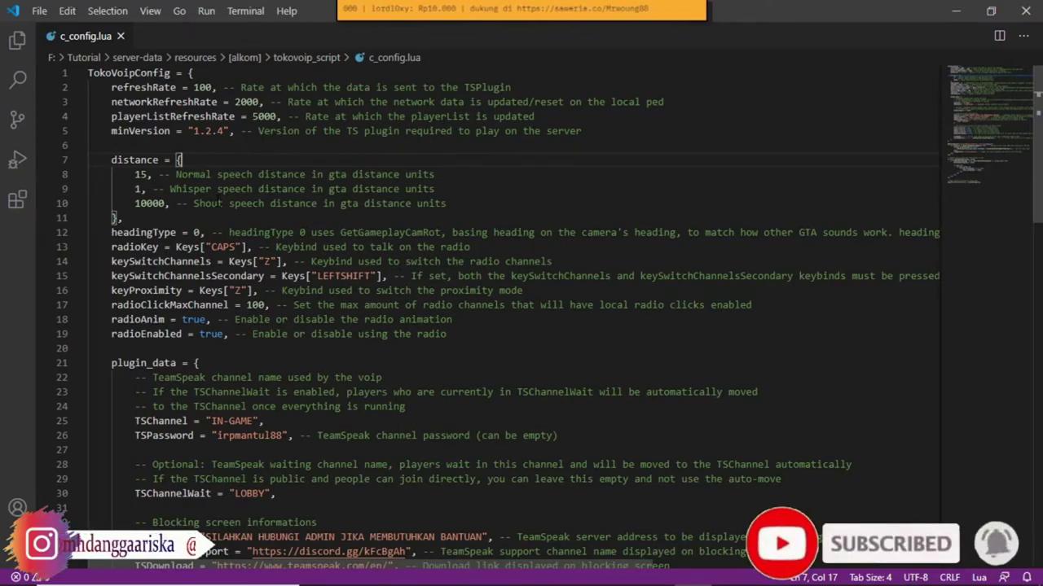
mouse_move(134, 175)
mouse_down()
mouse_move(152, 174)
mouse_move(142, 188)
mouse_up()
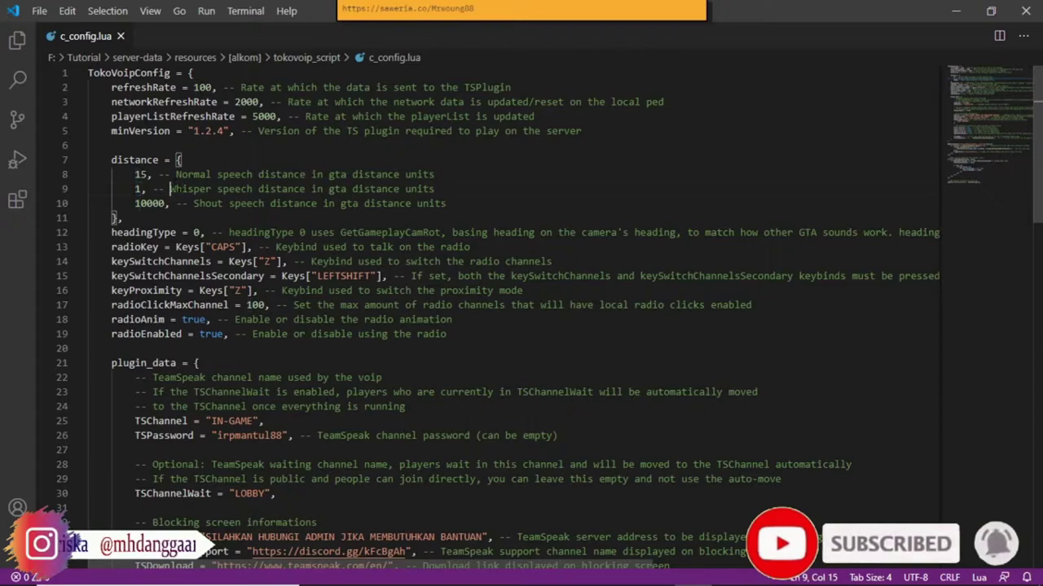
drag(170, 189, 212, 189)
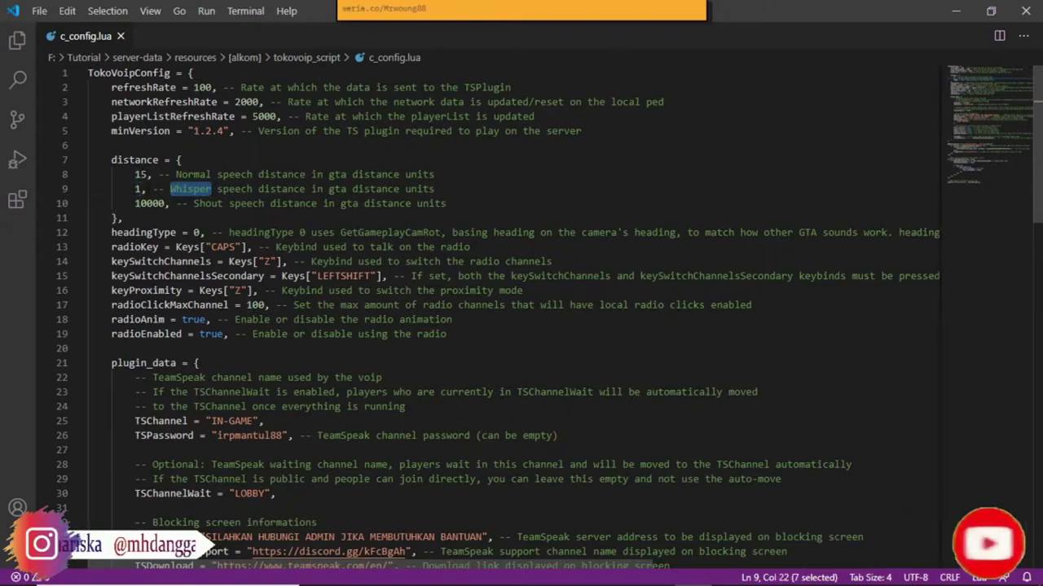
drag(135, 204, 162, 203)
double_click(246, 204)
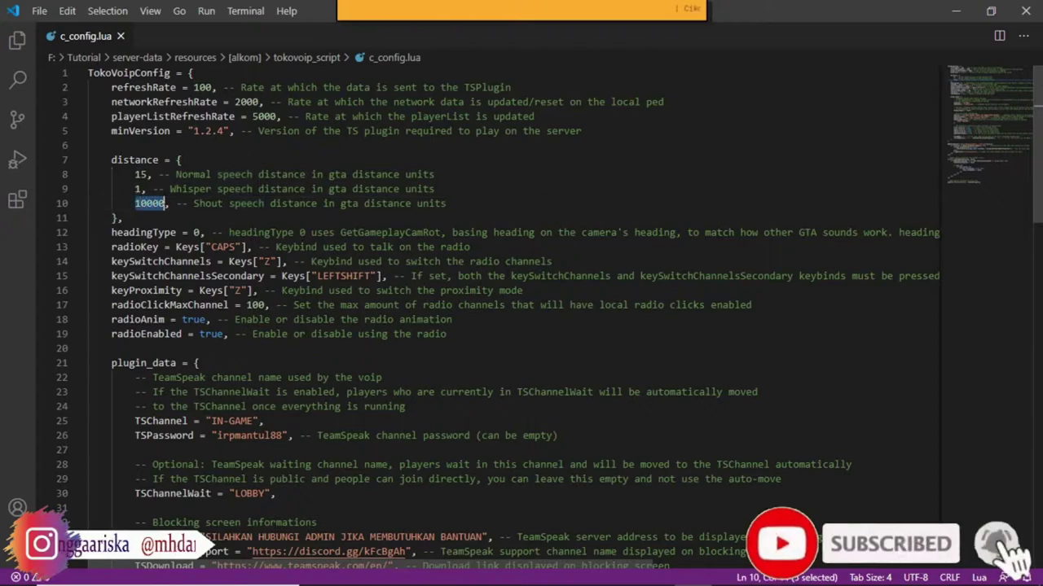
scroll(521, 310, down, 1)
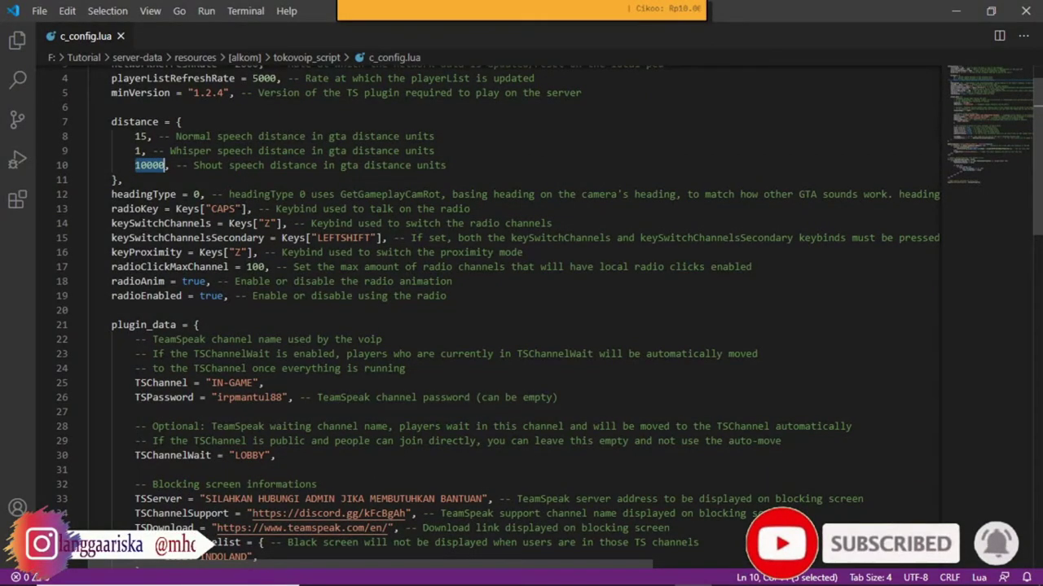
Review the heading type, the channel-switching and proximity keybinds, and the radio channel, animation and enable settings
click(275, 193)
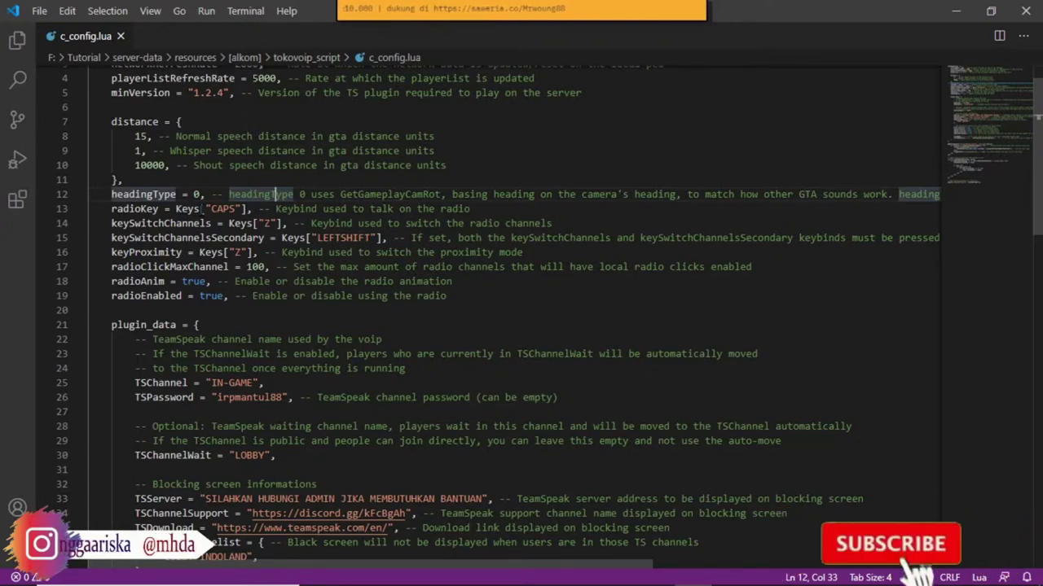
drag(111, 223, 223, 223)
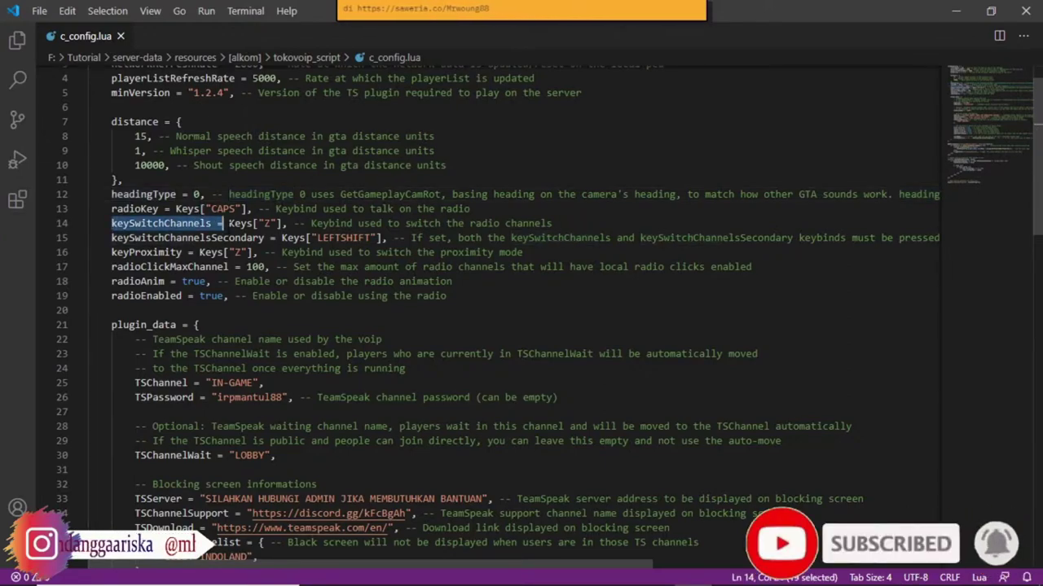
click(279, 224)
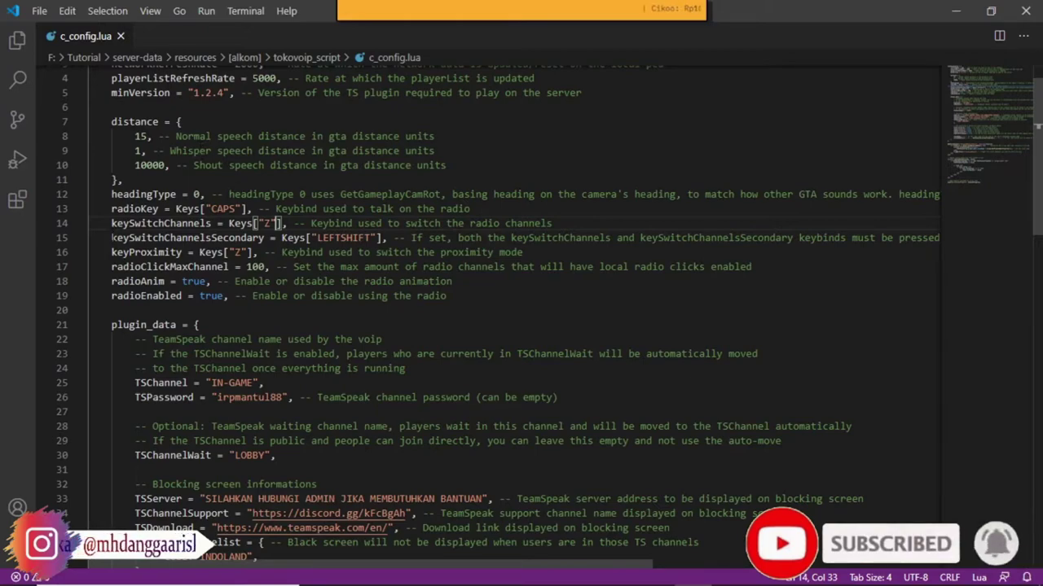
drag(112, 237, 280, 237)
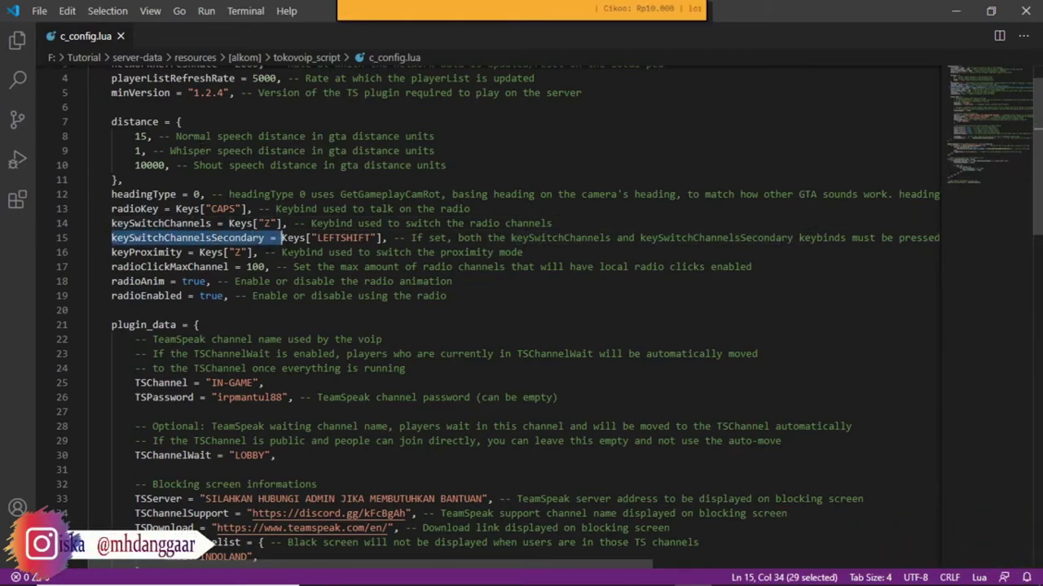
click(363, 237)
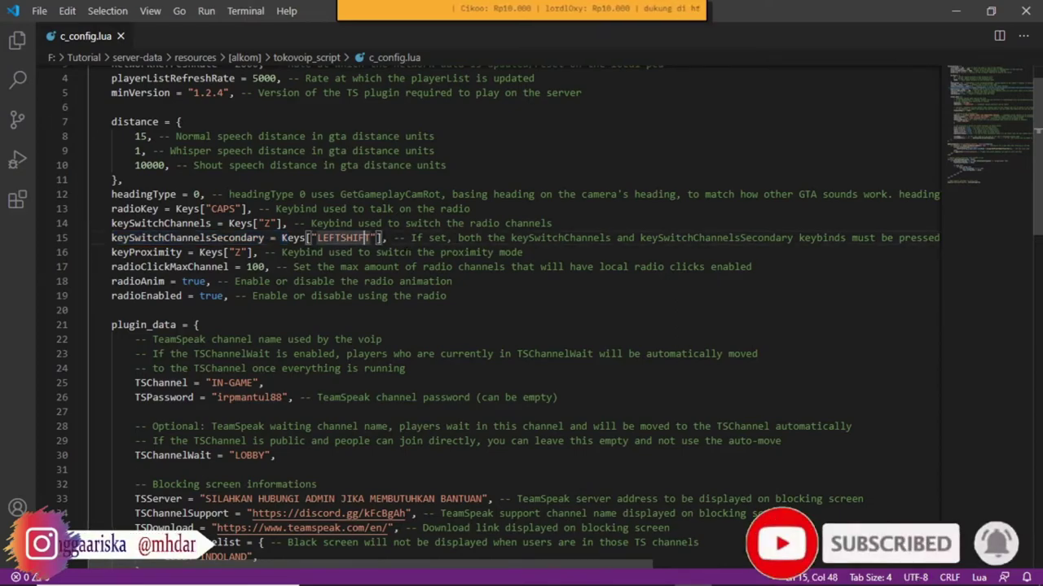
drag(447, 237, 530, 252)
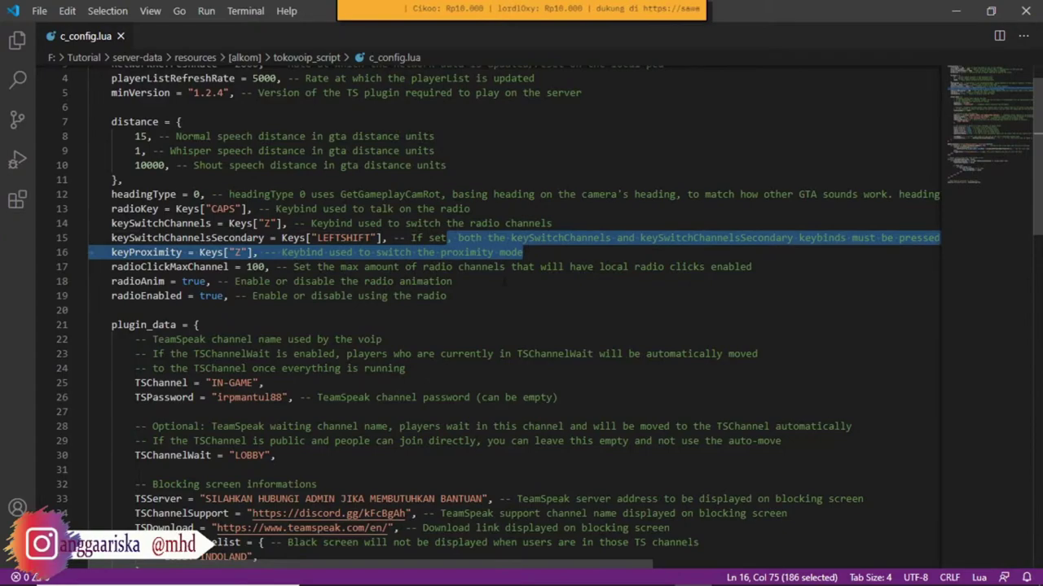
drag(112, 266, 251, 266)
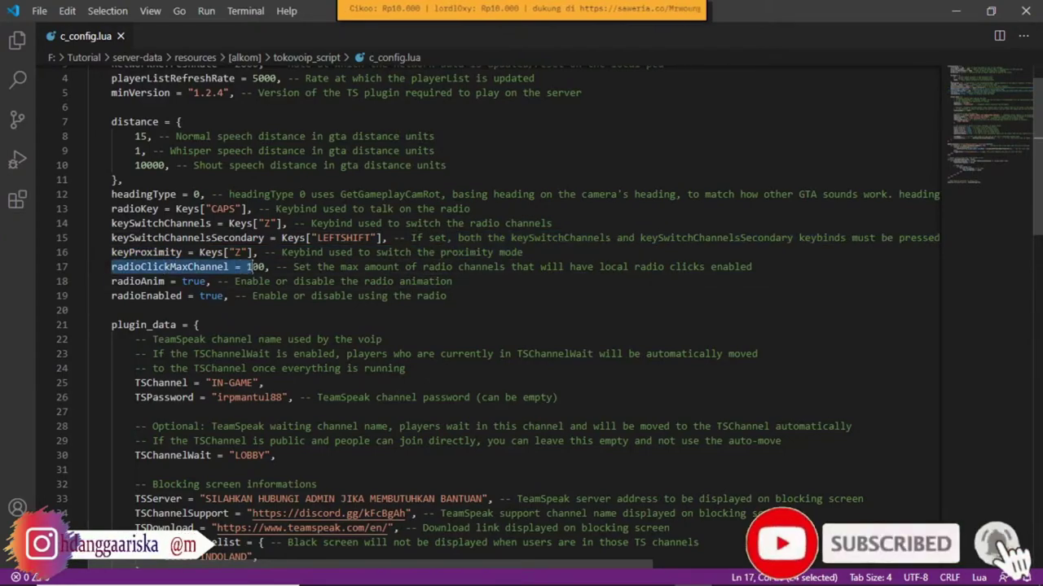
scroll(250, 266, down, 1)
drag(112, 243, 202, 243)
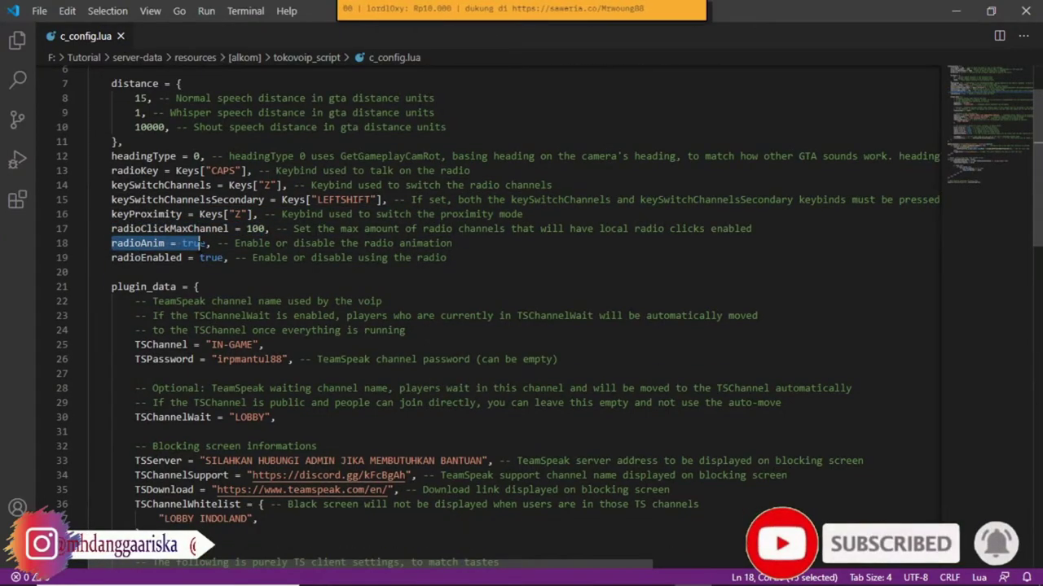
drag(111, 257, 225, 258)
Review the plugin_data section and its TSChannel entry for the in-game voice channel
scroll(225, 258, down, 2)
drag(112, 210, 201, 210)
click(223, 211)
scroll(223, 210, down, 3)
drag(134, 153, 263, 154)
click(277, 153)
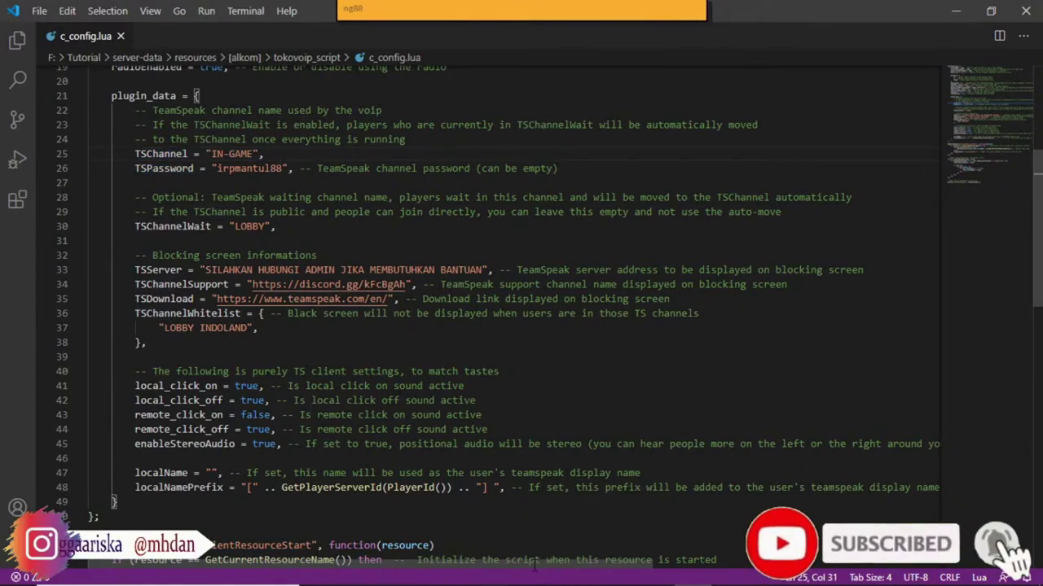
Switch to TeamSpeak 3 and check the server's available management options and TeamSpeakUser's server and channel groups
click(635, 572)
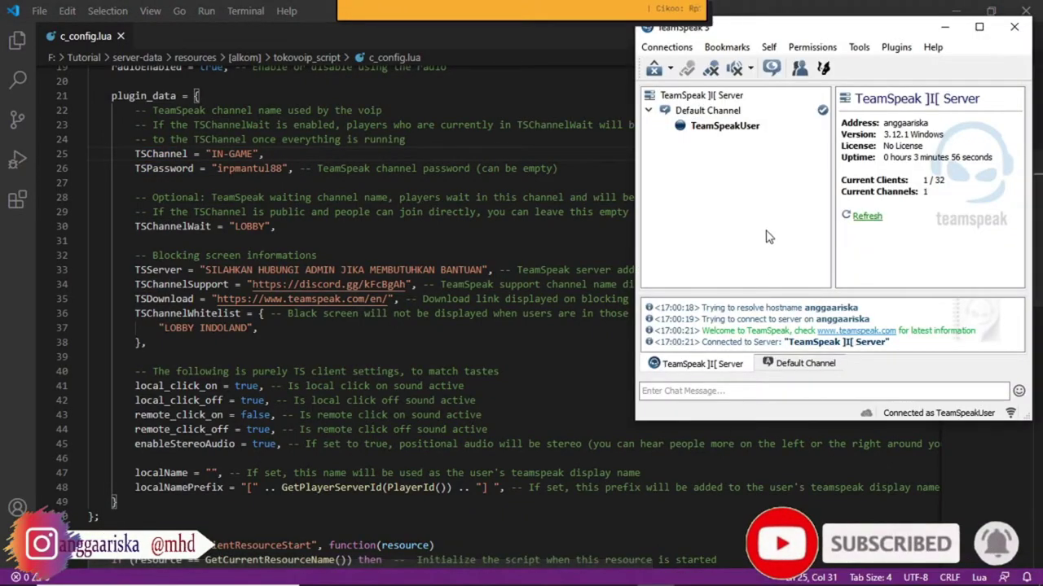
click(689, 96)
right_click(701, 99)
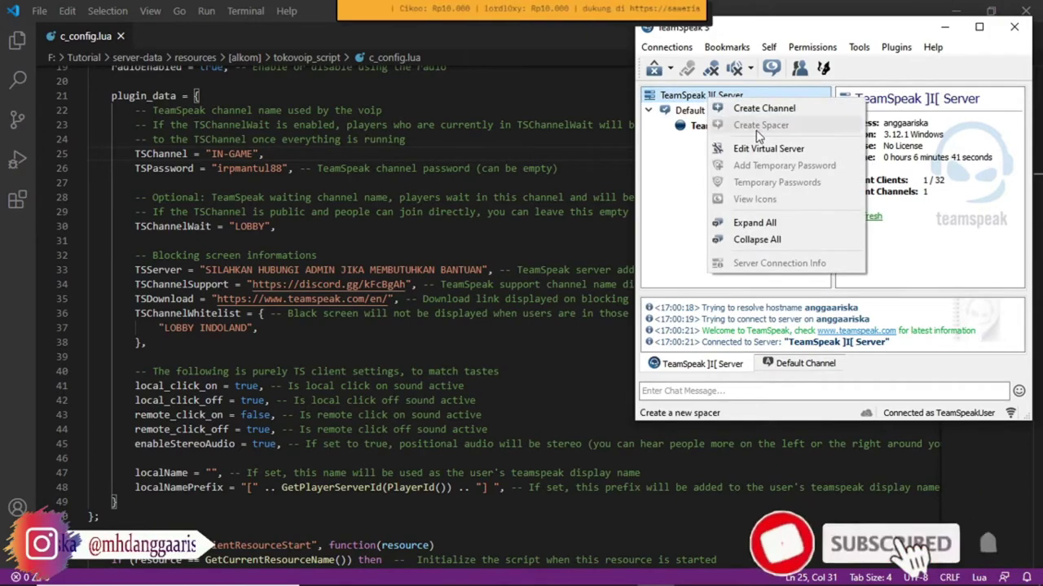
key(Escape)
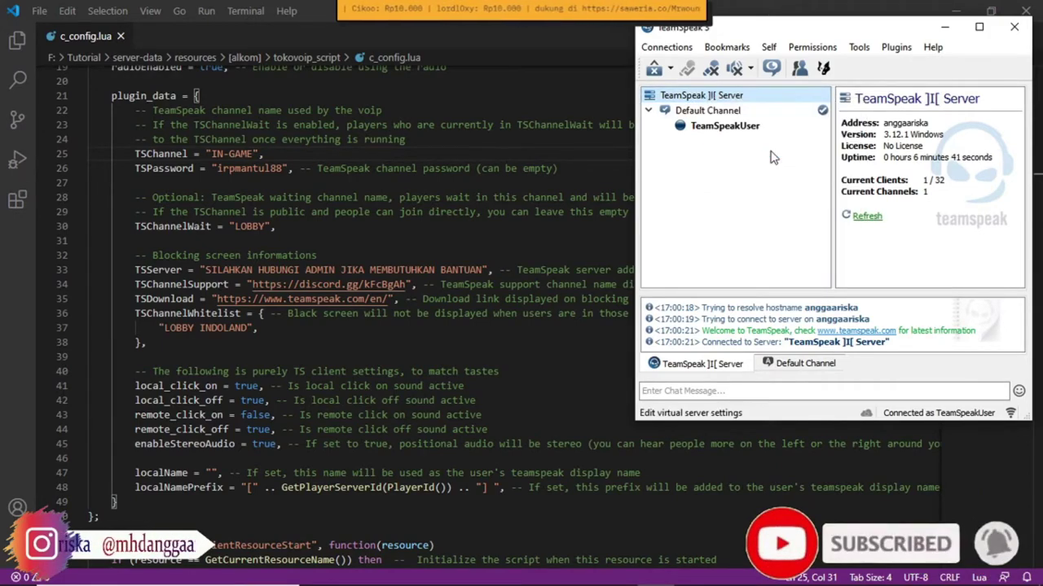
mouse_move(547, 573)
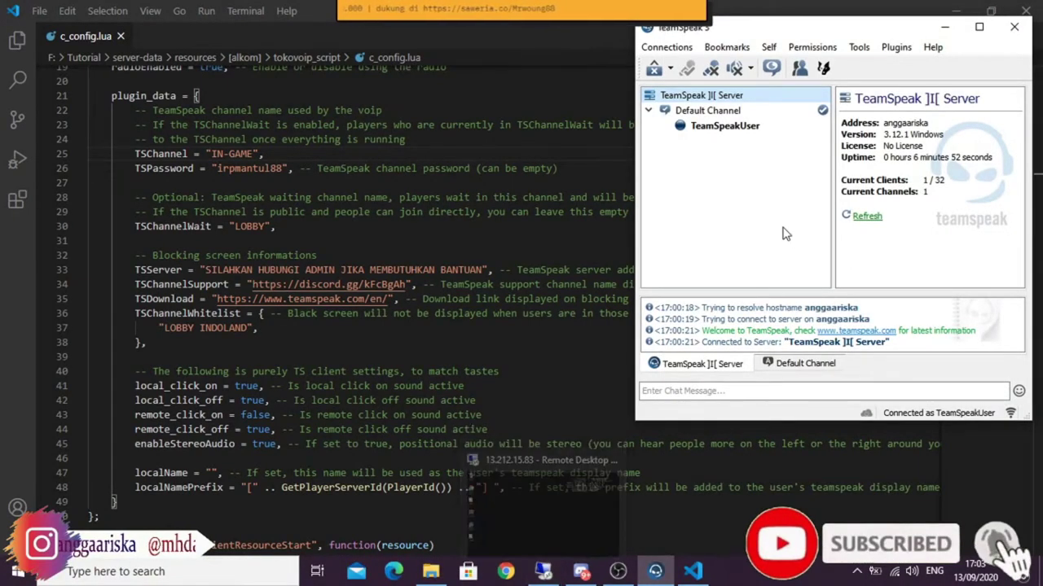
click(774, 195)
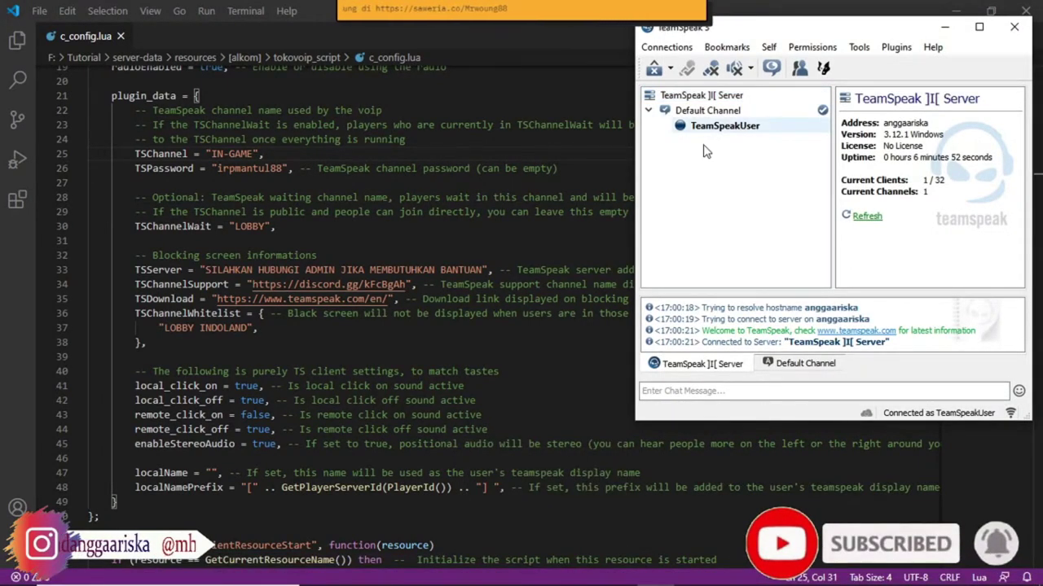
click(724, 126)
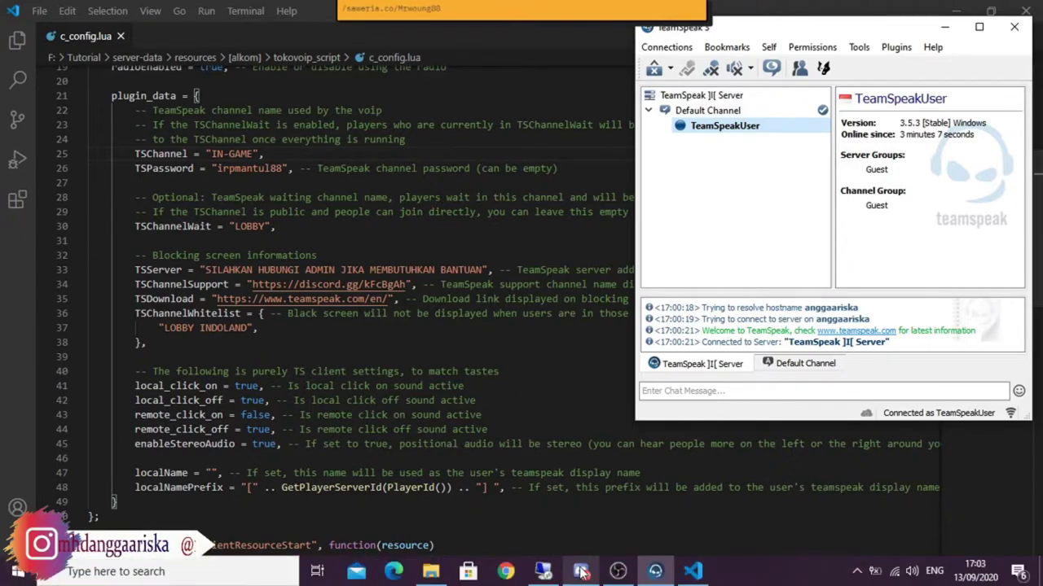
Switch to the remote desktop session and launch the TeamSpeak 3 client there
mouse_move(578, 576)
click(586, 480)
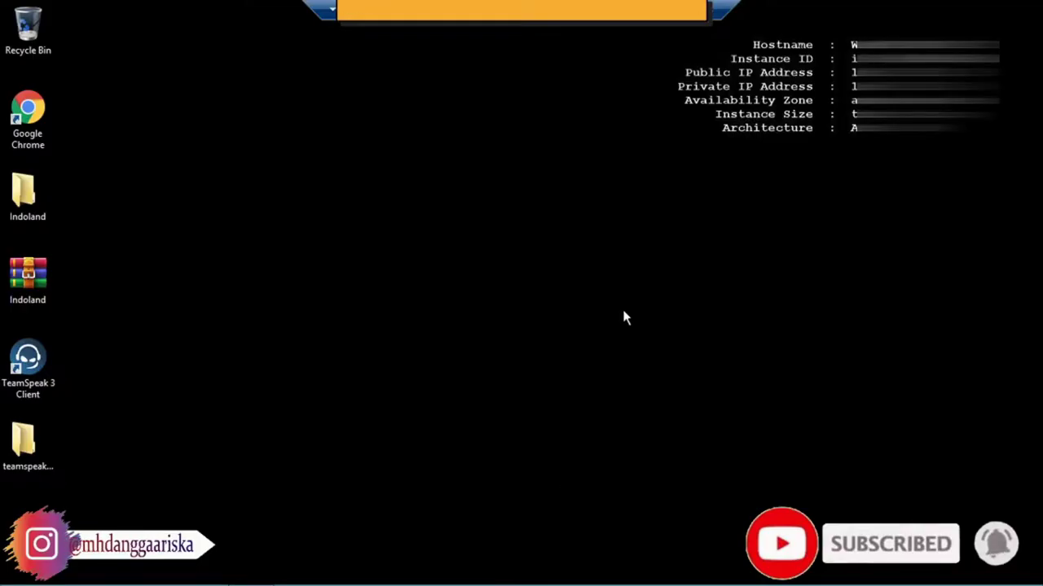
double_click(40, 363)
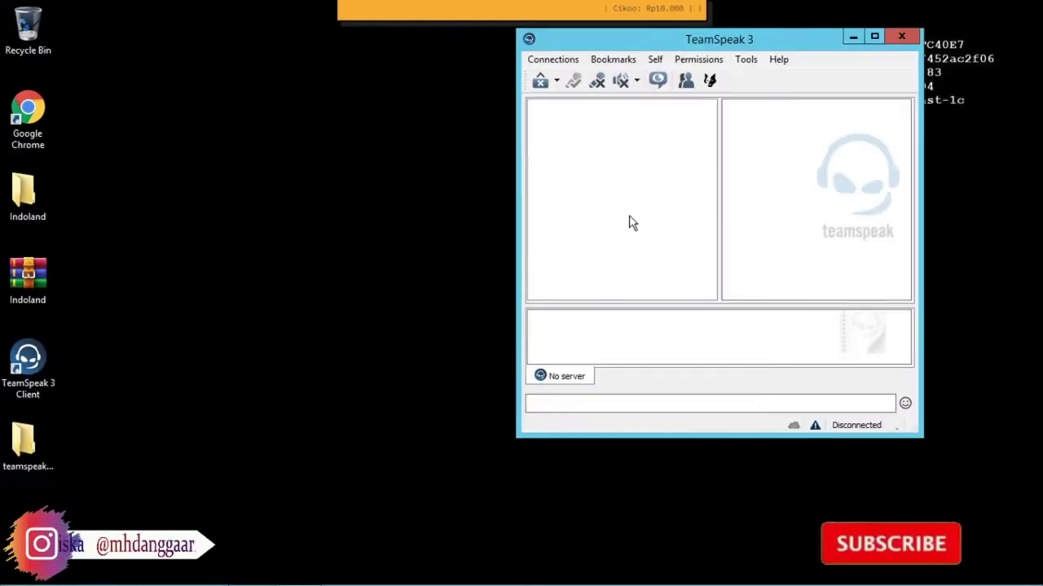
Connect the remote client to the server through its registered nickname and select TeamSpeakUser in Default Channel
click(552, 58)
click(580, 79)
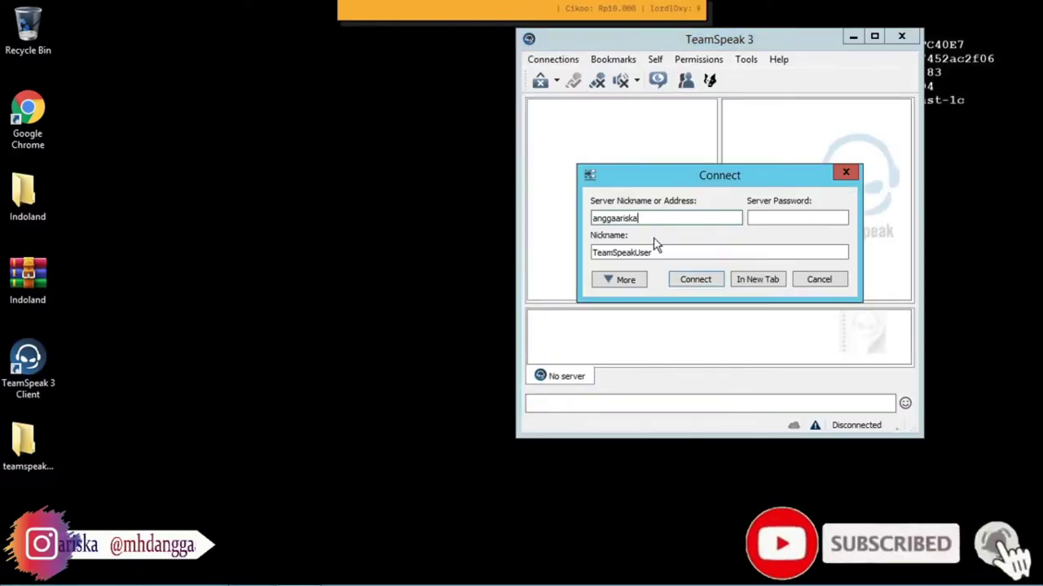
click(693, 283)
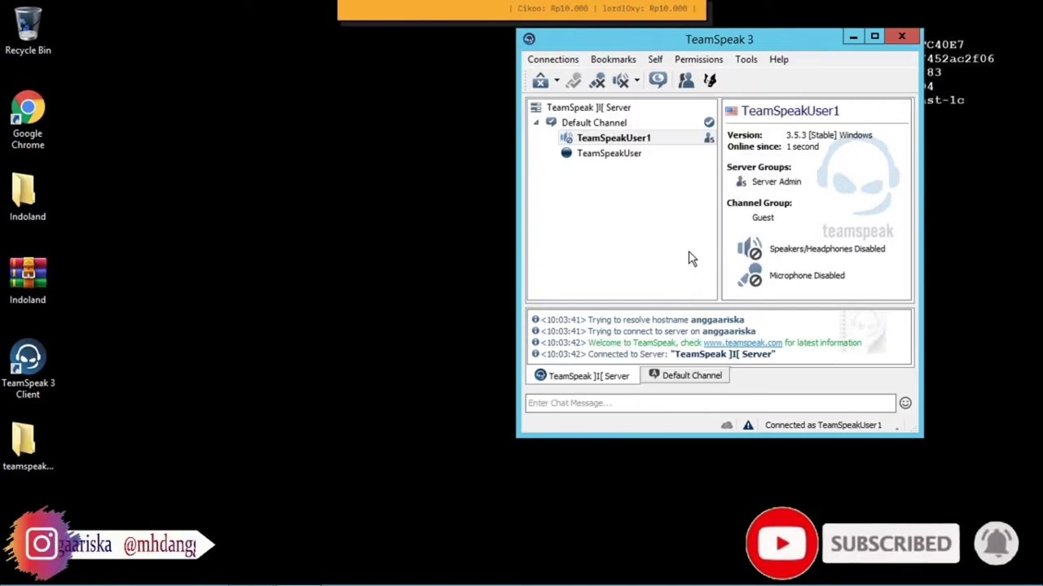
click(615, 156)
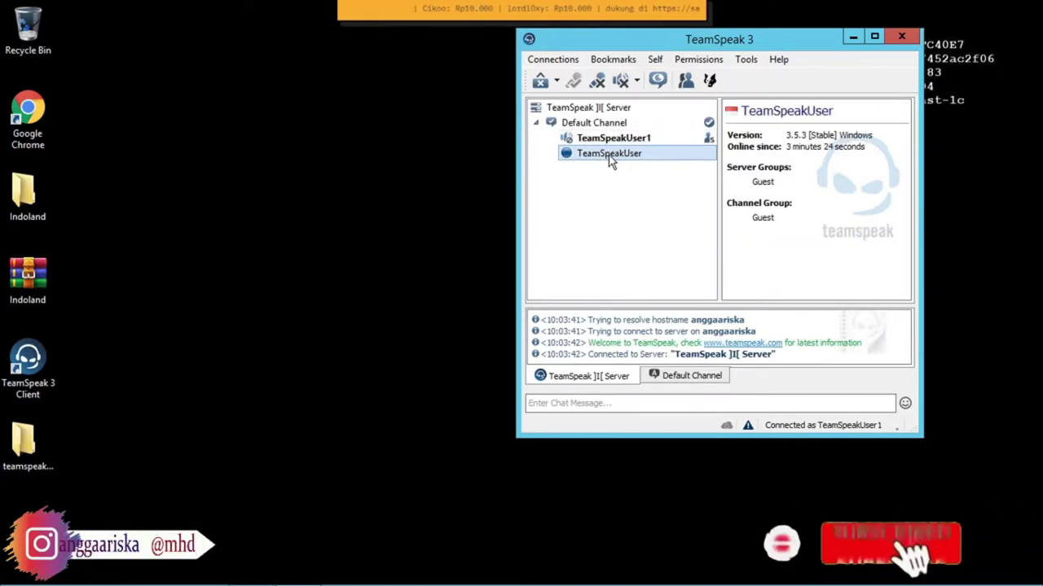
Add TeamSpeakUser to the Server Admin group from the remote client and close that client
right_click(632, 158)
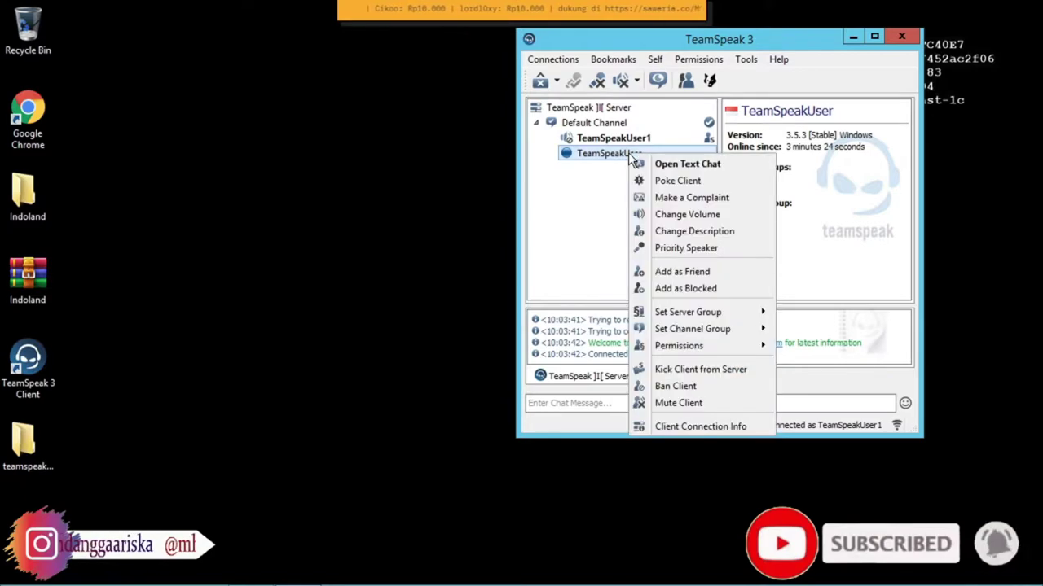
mouse_move(695, 321)
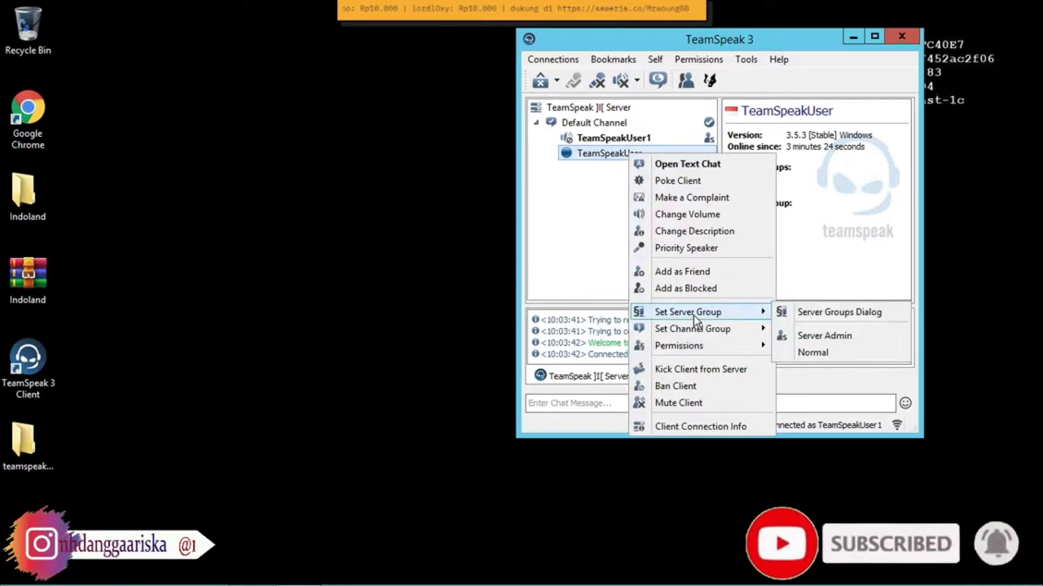
click(819, 336)
click(633, 155)
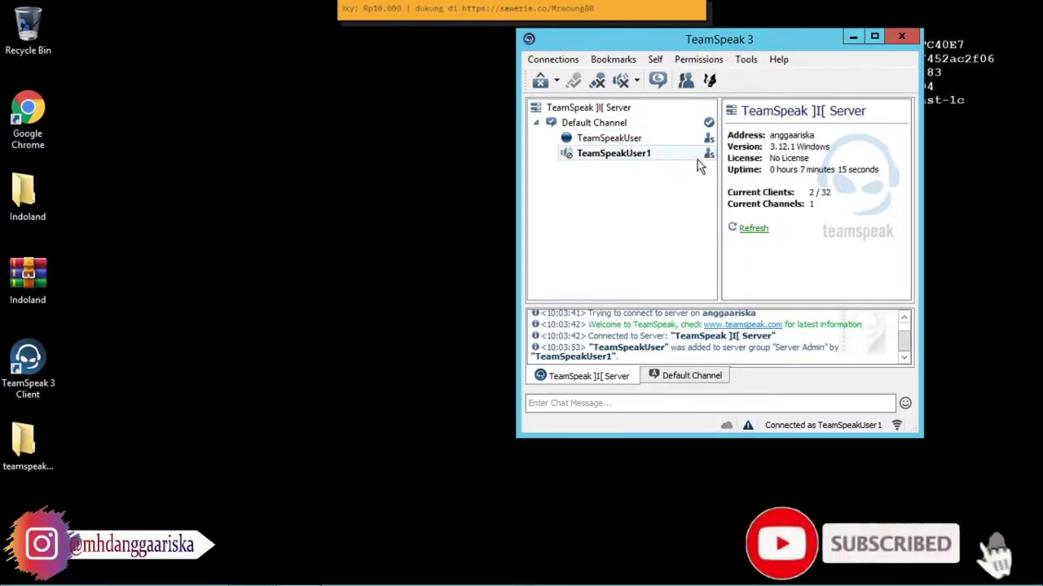
click(903, 37)
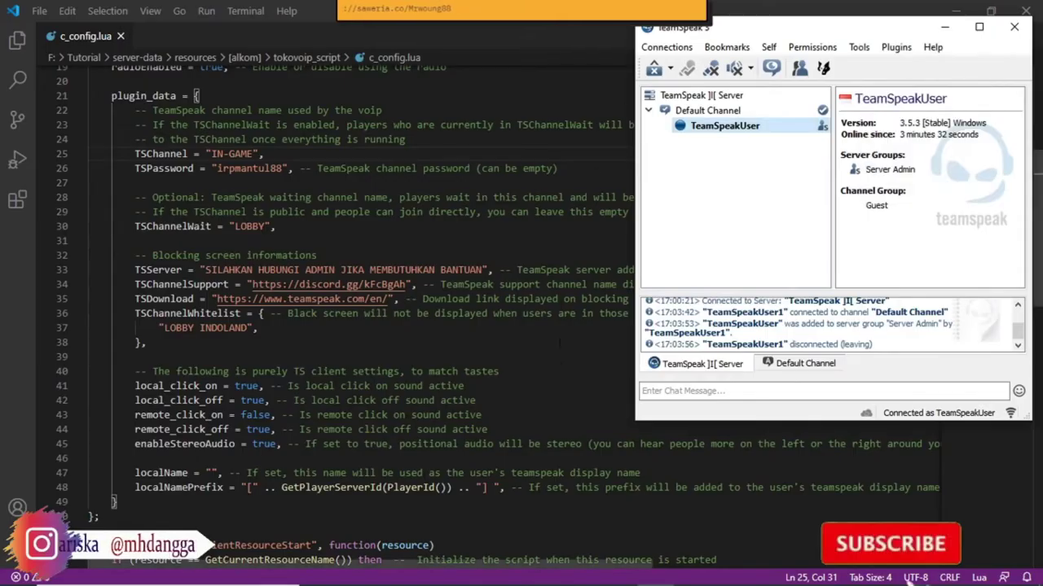
Open the virtual server's settings for editing and change the server name to TUTOR followed by the tutorial author's name
right_click(721, 96)
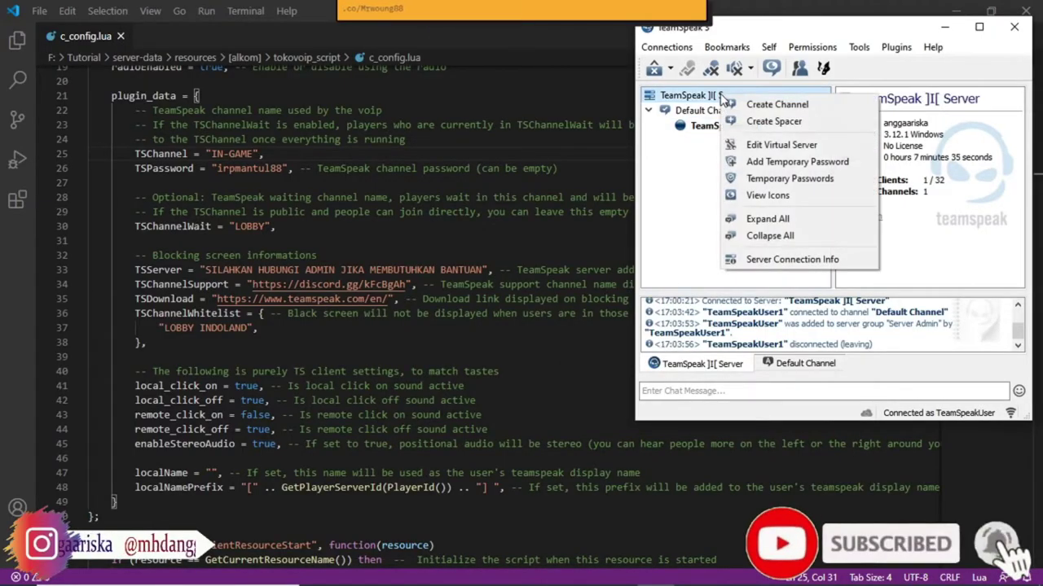
click(775, 146)
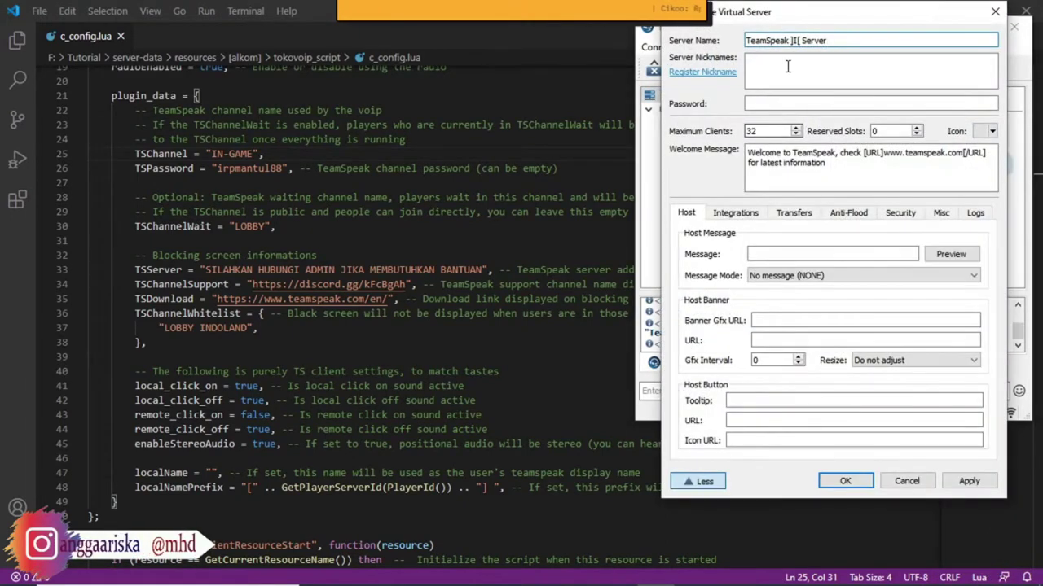
drag(828, 40, 743, 41)
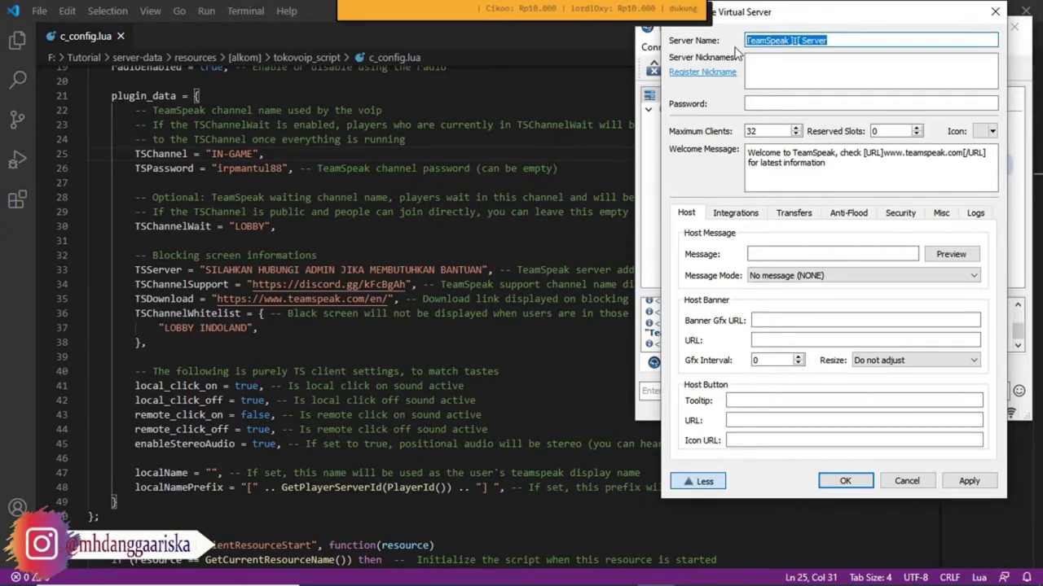
text(TUTOR )
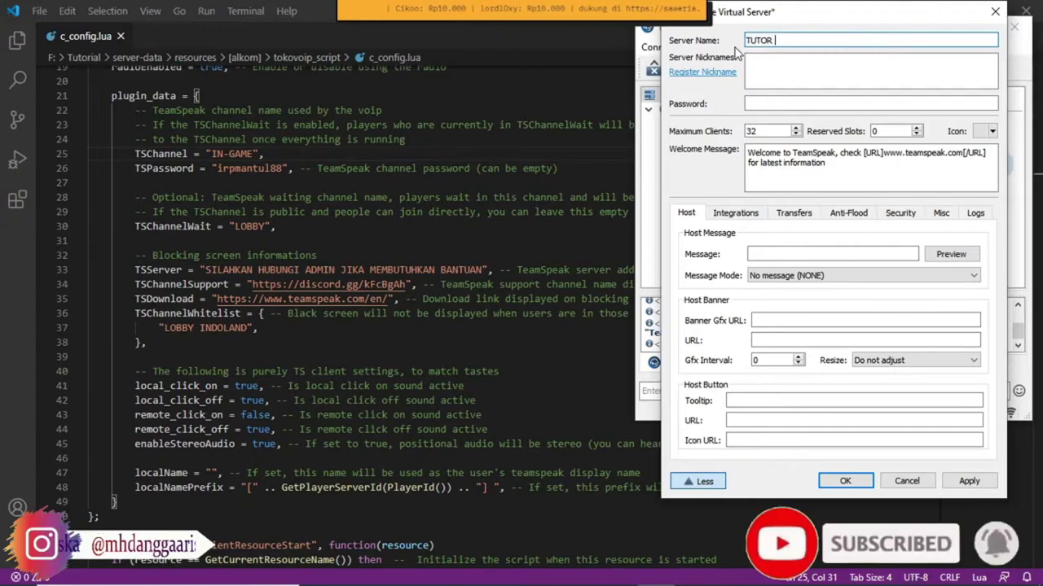
text(ANGGA ARISKA)
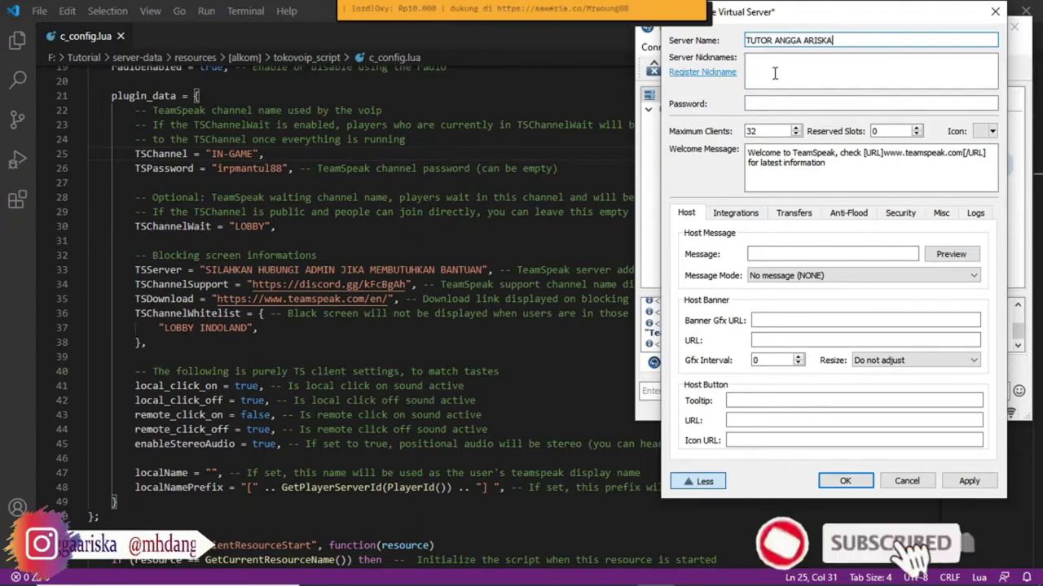
Go through the virtual server's nickname, maximum clients and integrations settings, and open its anti-flood settings
click(789, 67)
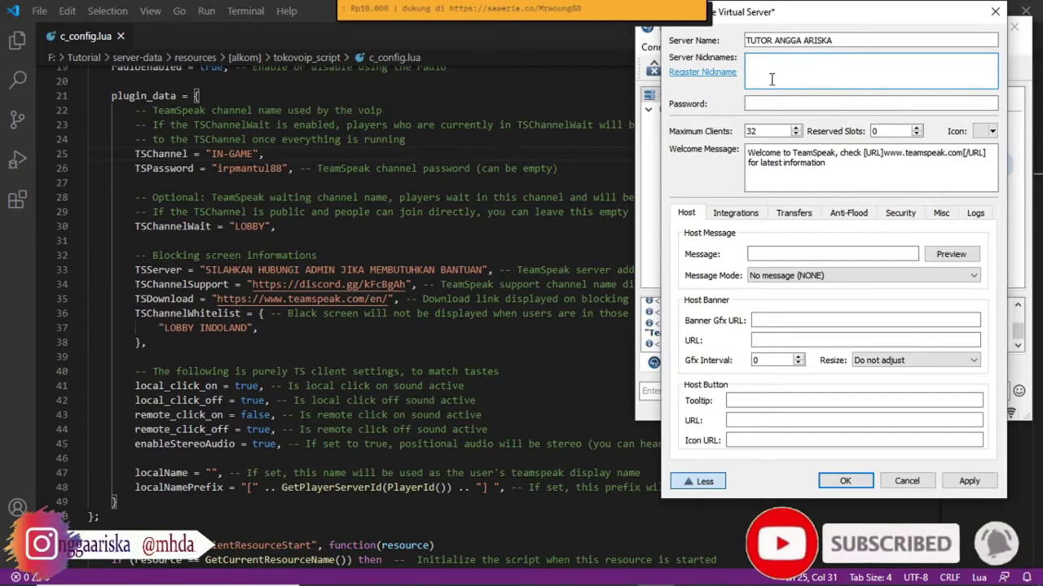
double_click(753, 130)
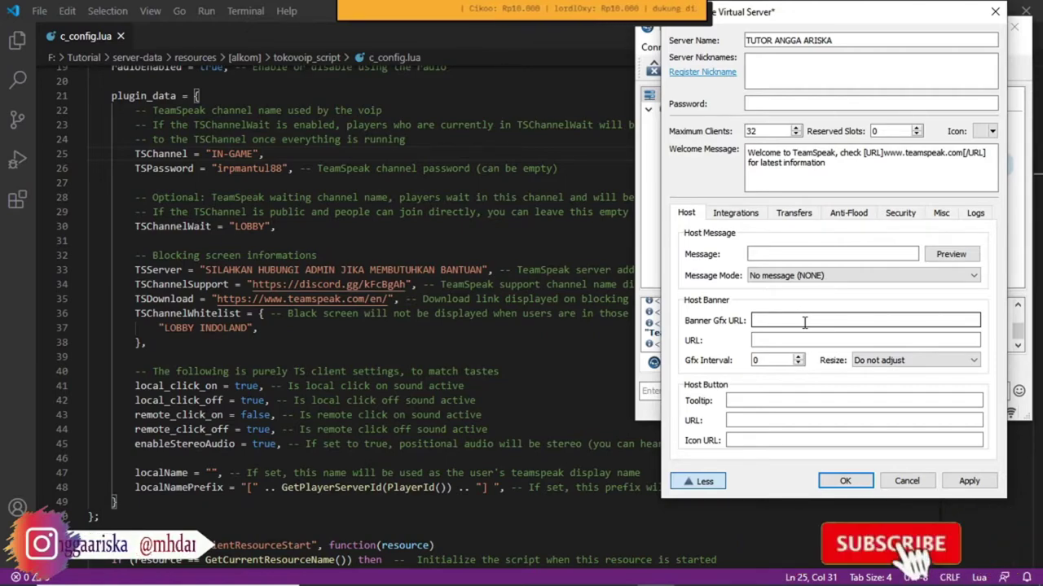
click(737, 213)
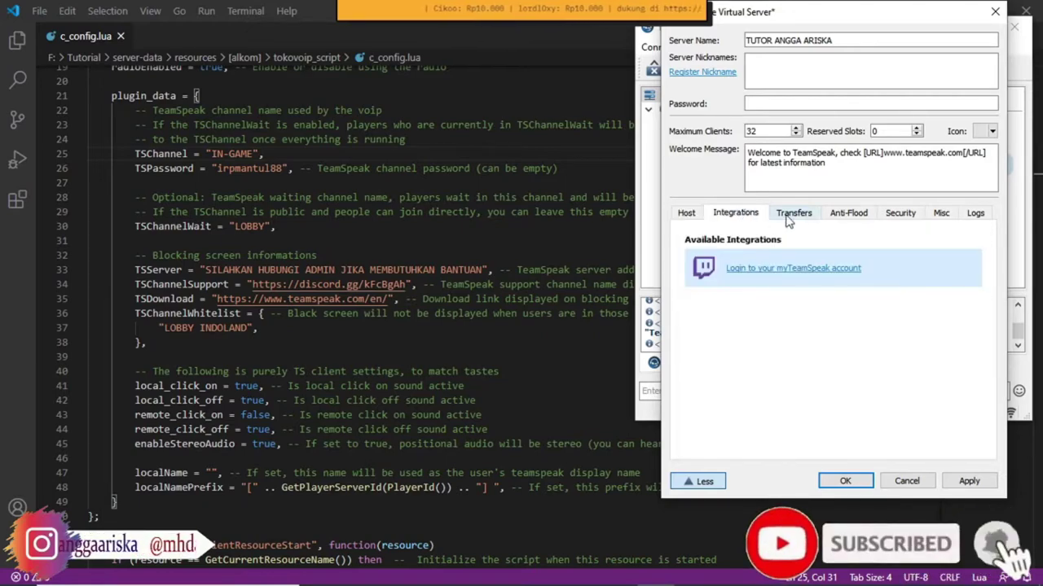
click(863, 214)
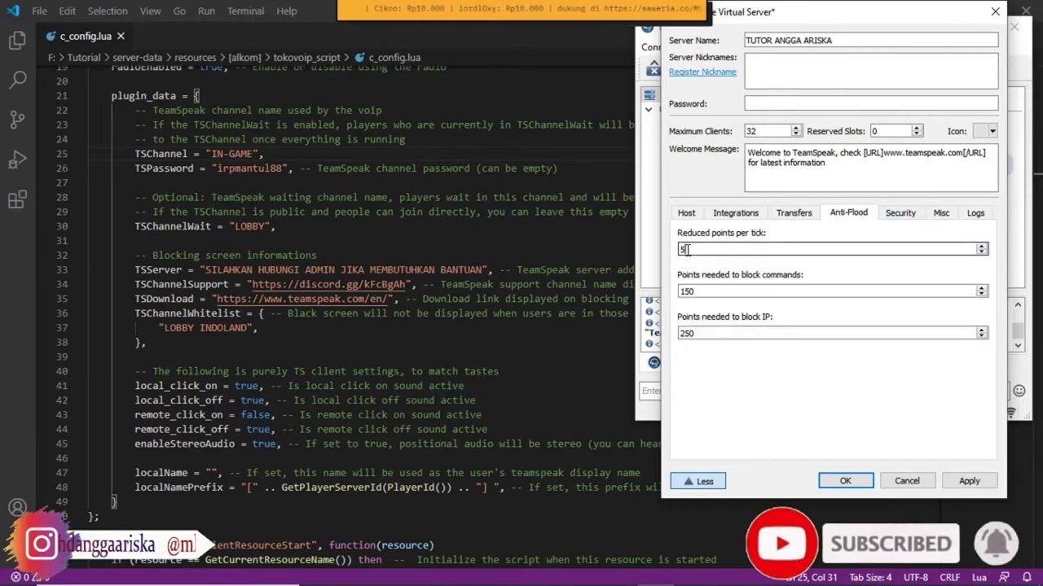